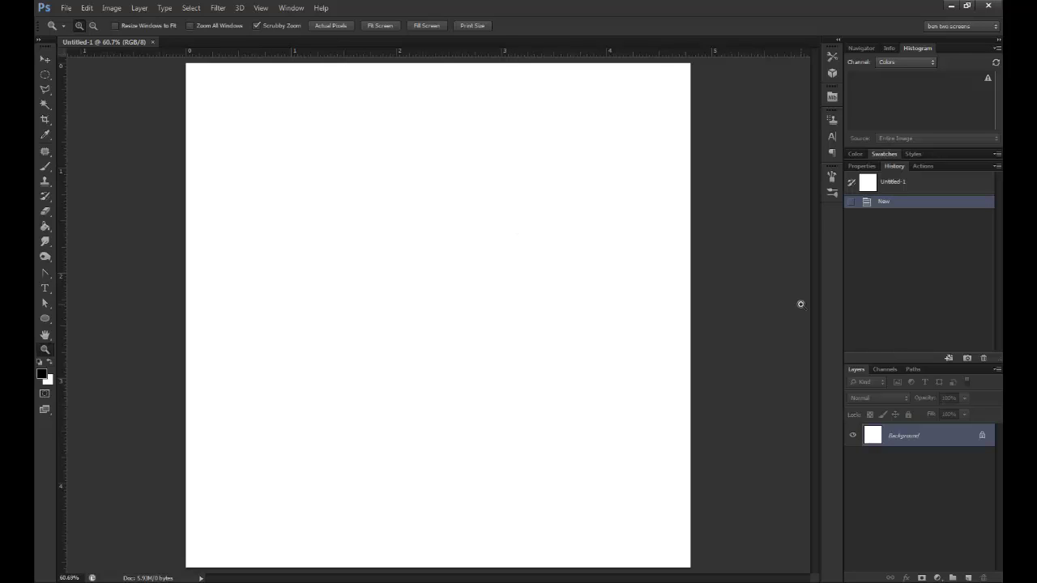
# Convert the Background into Layer 0 and fill it with rendered Clouds
pyautogui.doubleClick(924, 436)
pyautogui.click(499, 186)
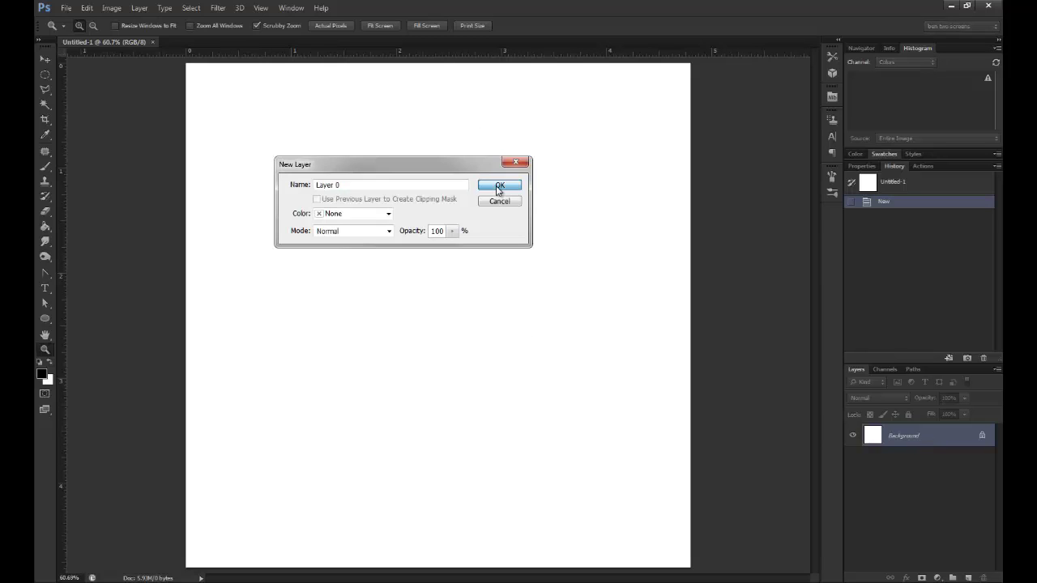
pyautogui.click(218, 8)
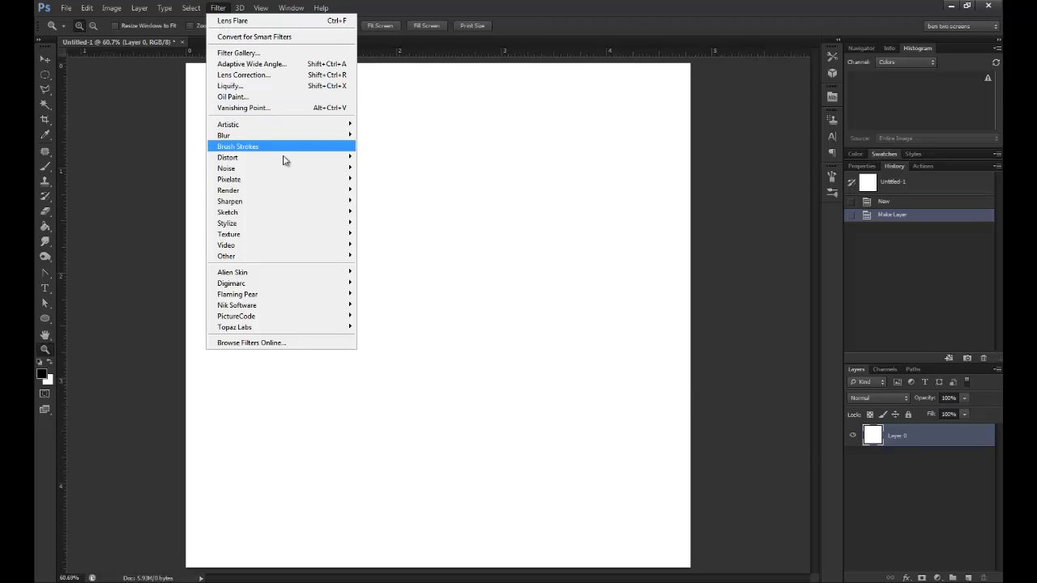
pyautogui.moveTo(297, 194)
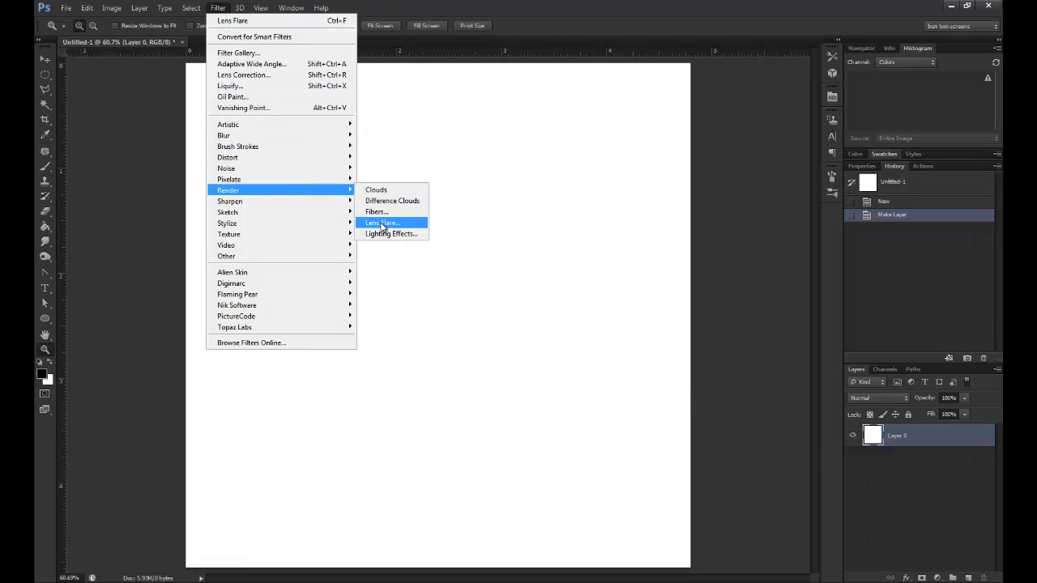
pyautogui.click(379, 191)
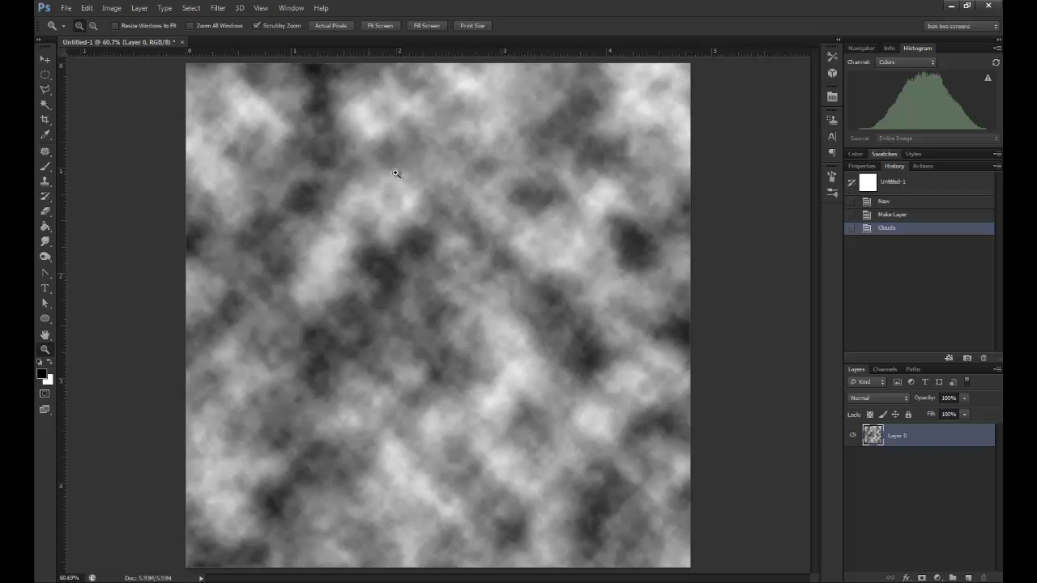
# Apply a Short Strokes Mezzotint to the clouds for a streaky black-and-white texture
pyautogui.click(217, 8)
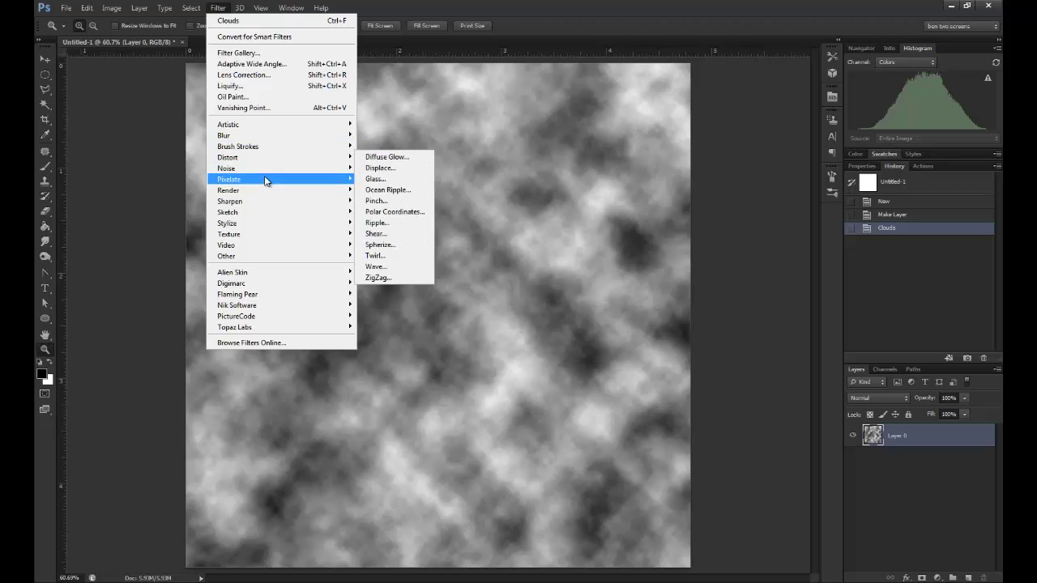
pyautogui.moveTo(268, 180)
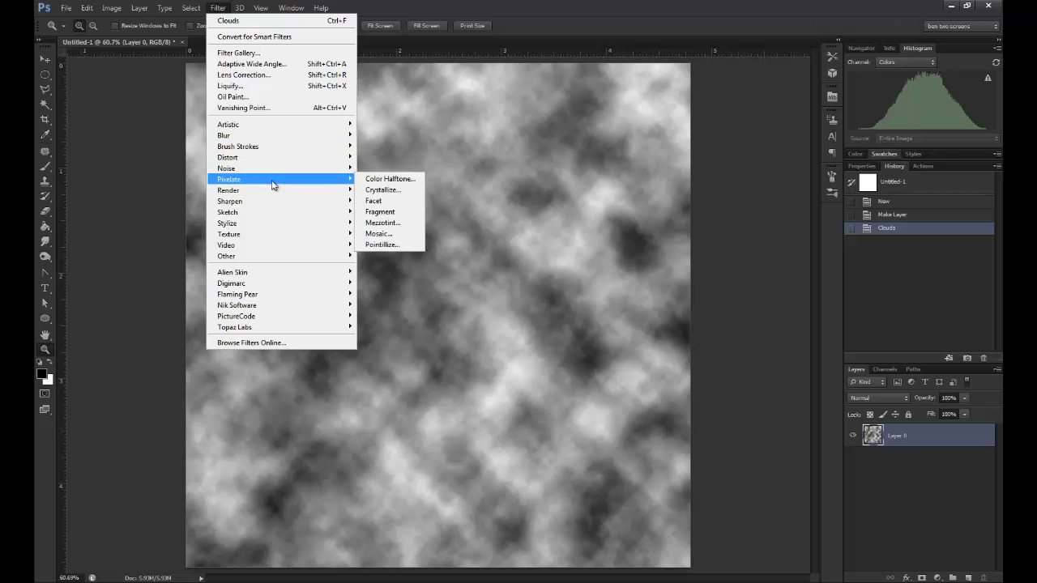
pyautogui.click(408, 224)
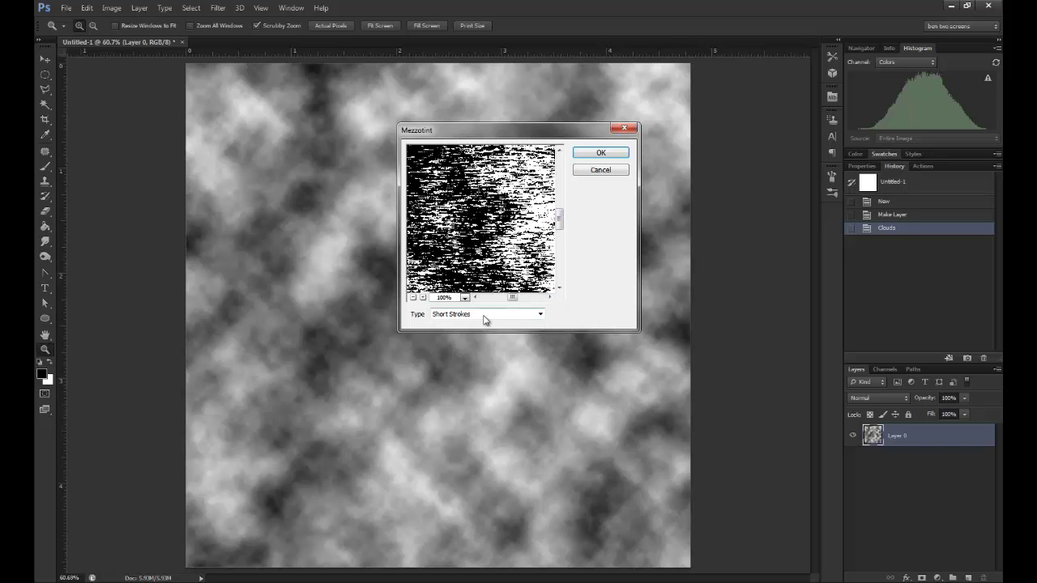
pyautogui.click(600, 153)
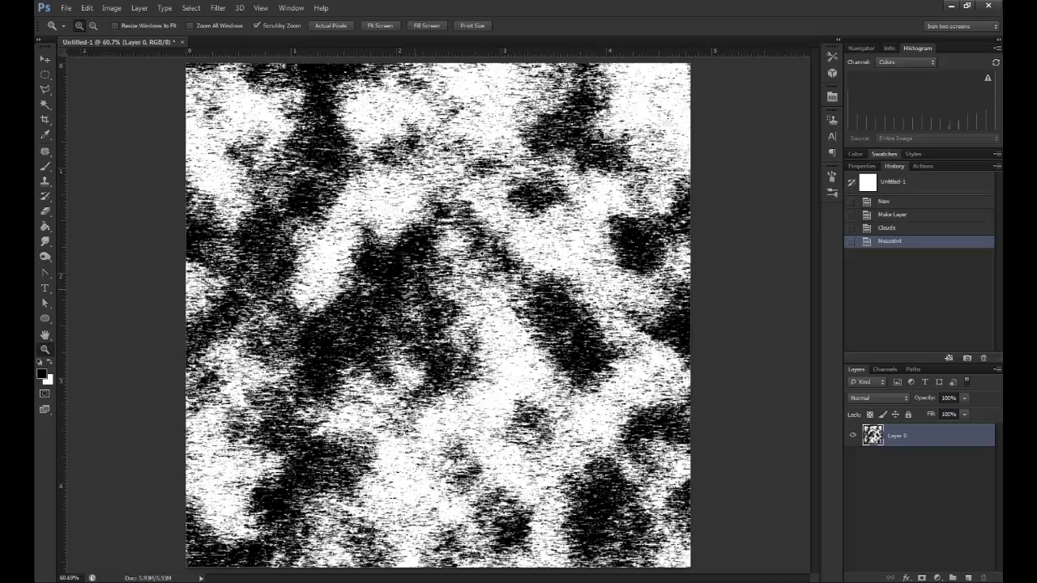
# Apply a Zoom Radial Blur at Best quality to the mezzotint texture
pyautogui.click(222, 10)
pyautogui.moveTo(274, 137)
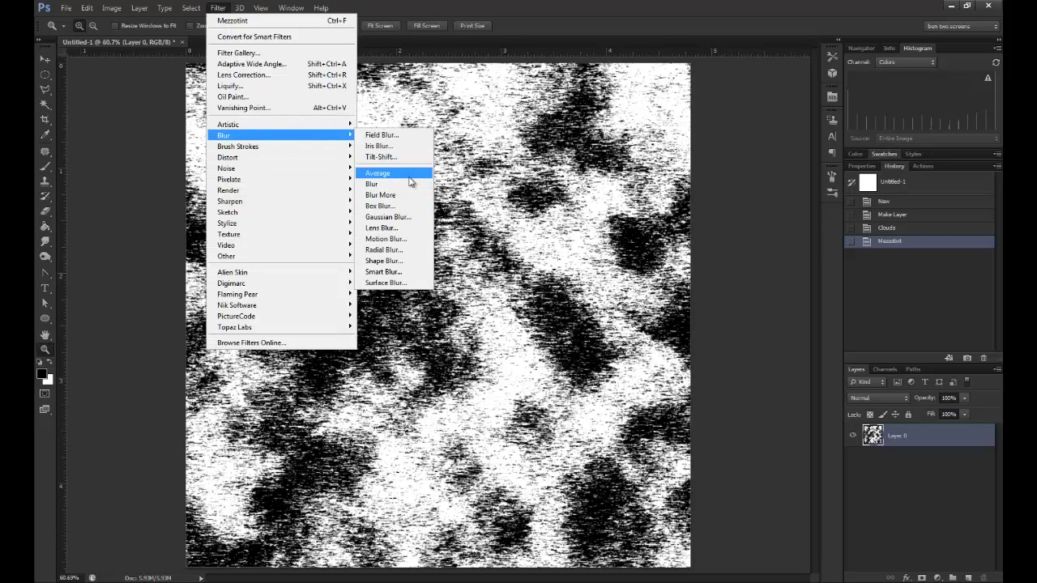
pyautogui.click(403, 249)
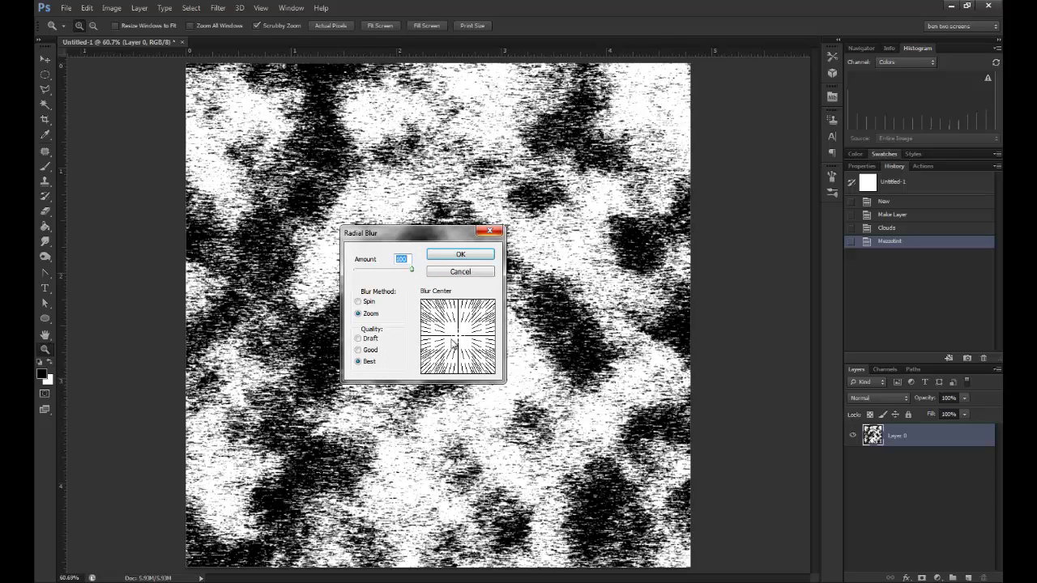
pyautogui.click(460, 255)
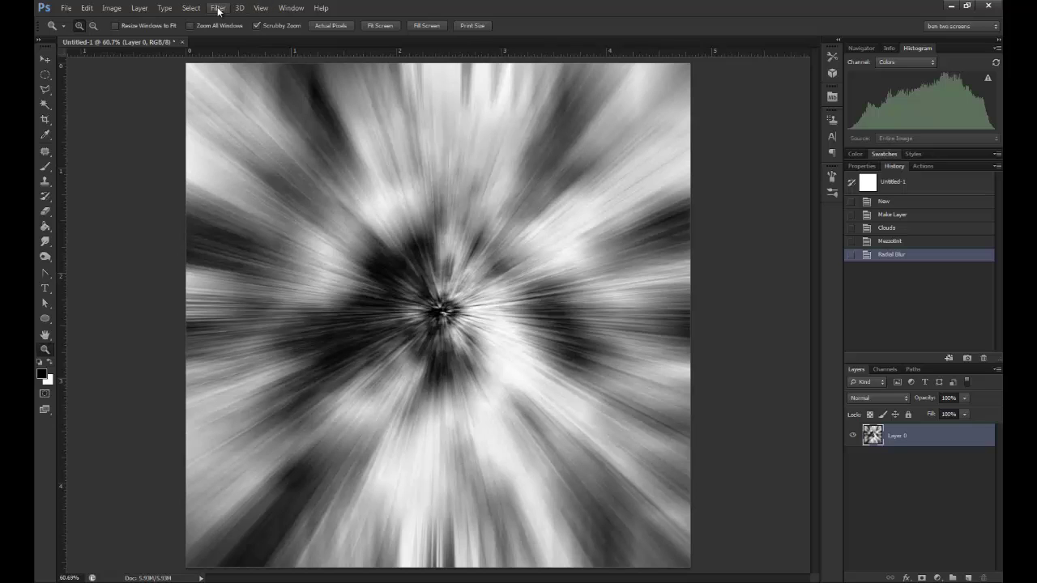
# Twist the blurred texture with a 120° Twirl
pyautogui.click(218, 9)
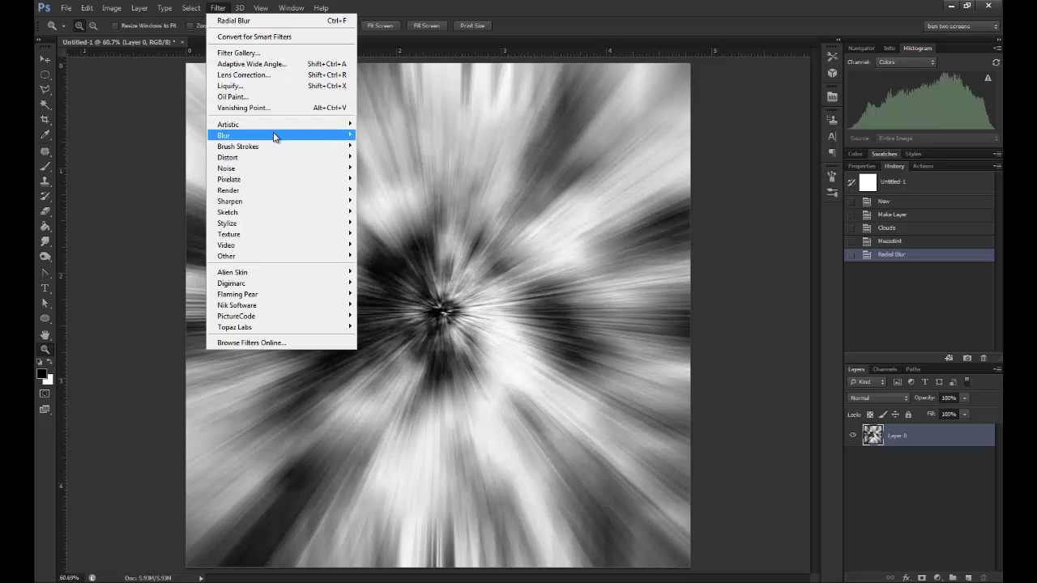
pyautogui.moveTo(279, 162)
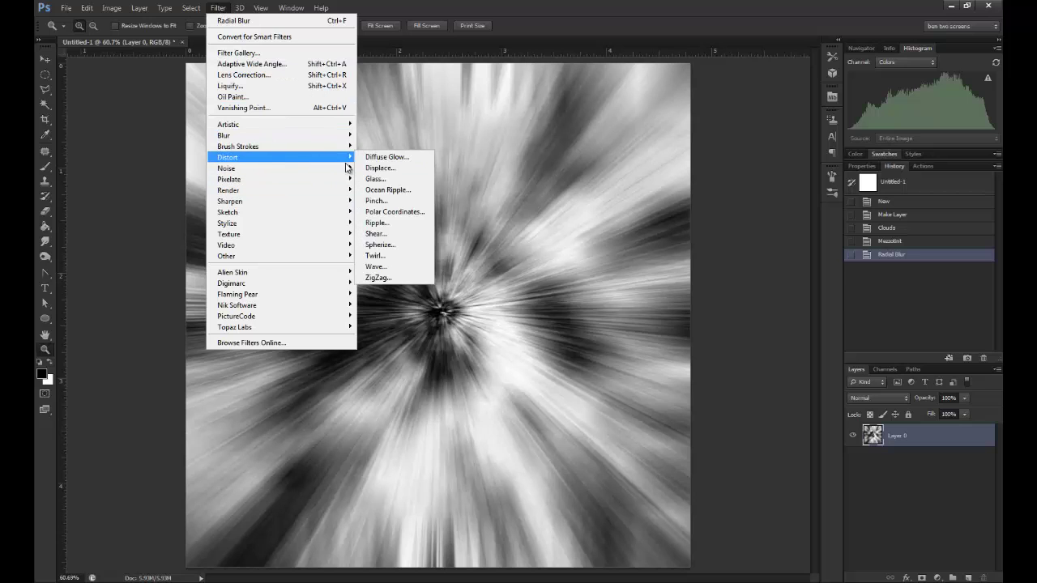
pyautogui.click(399, 256)
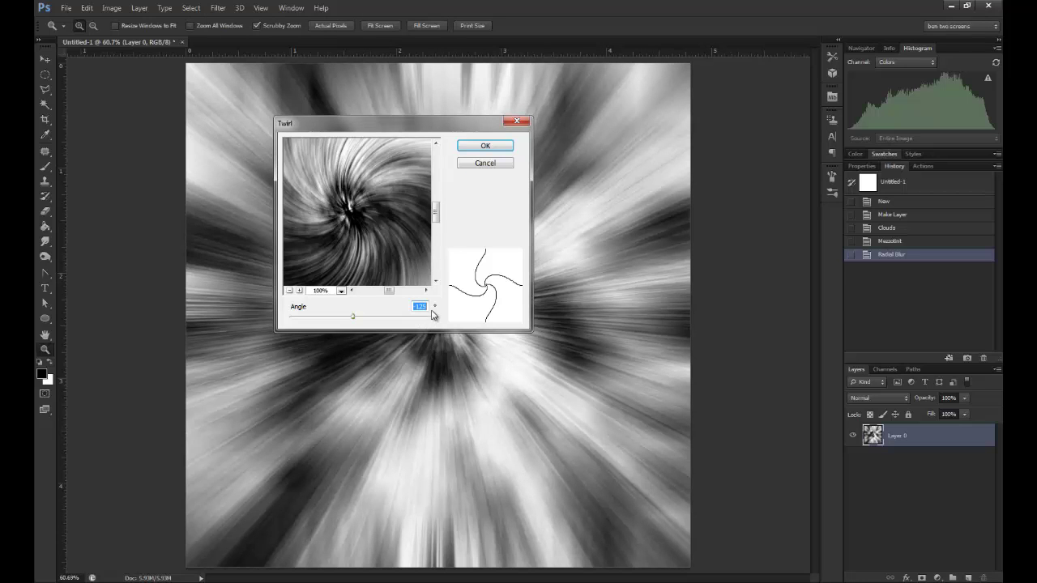
pyautogui.write('120')
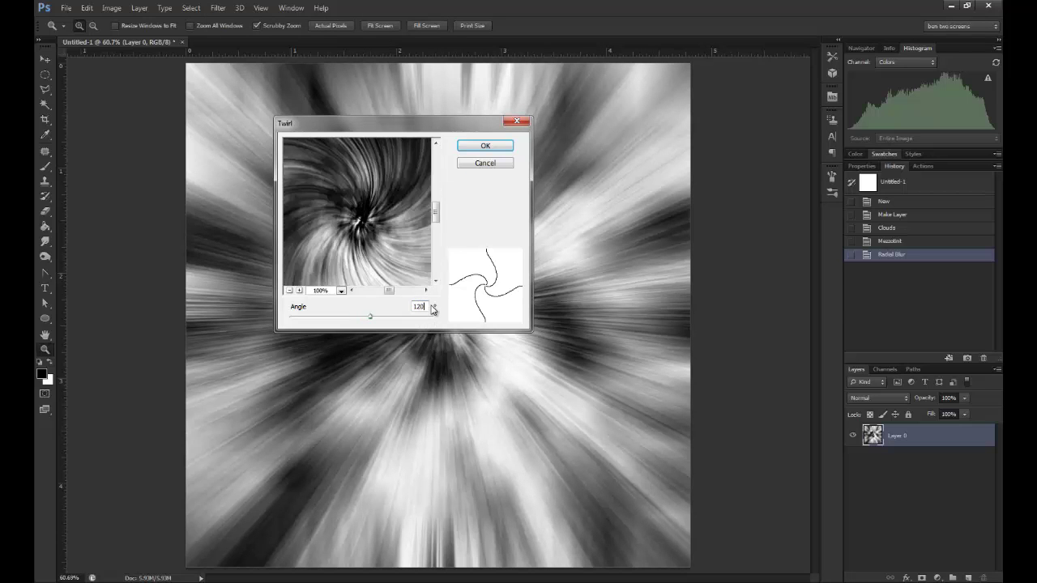
pyautogui.click(484, 145)
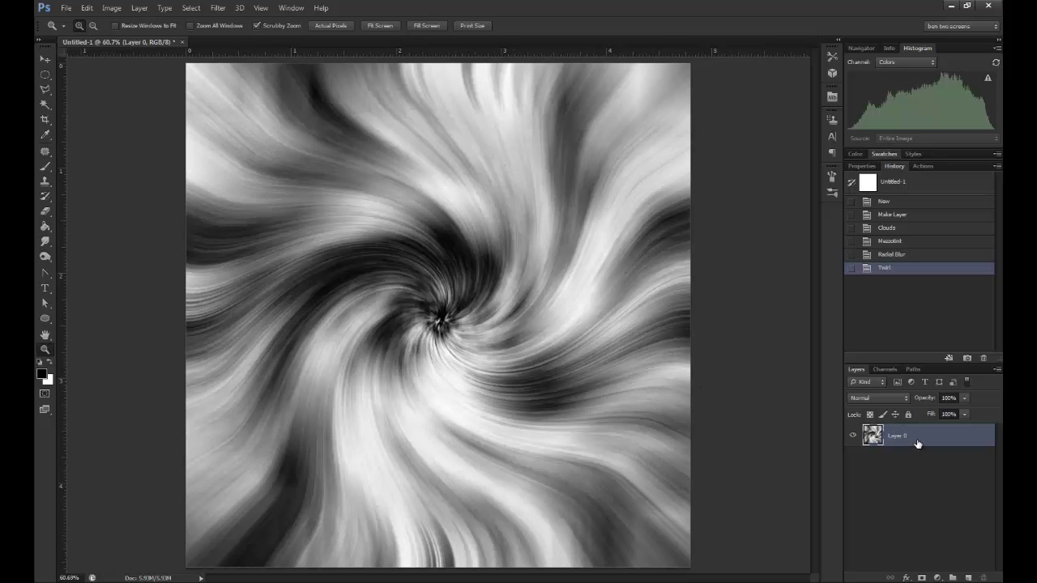
# Add a colorized Hue/Saturation adjustment at Hue 74, Saturation 17 for an olive-green tint
pyautogui.click(937, 577)
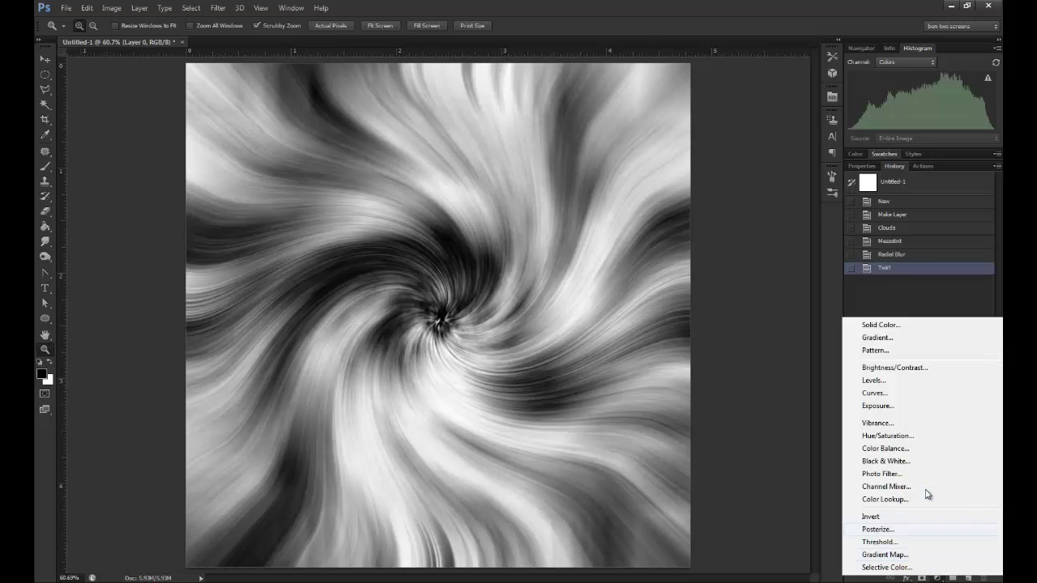
pyautogui.click(908, 435)
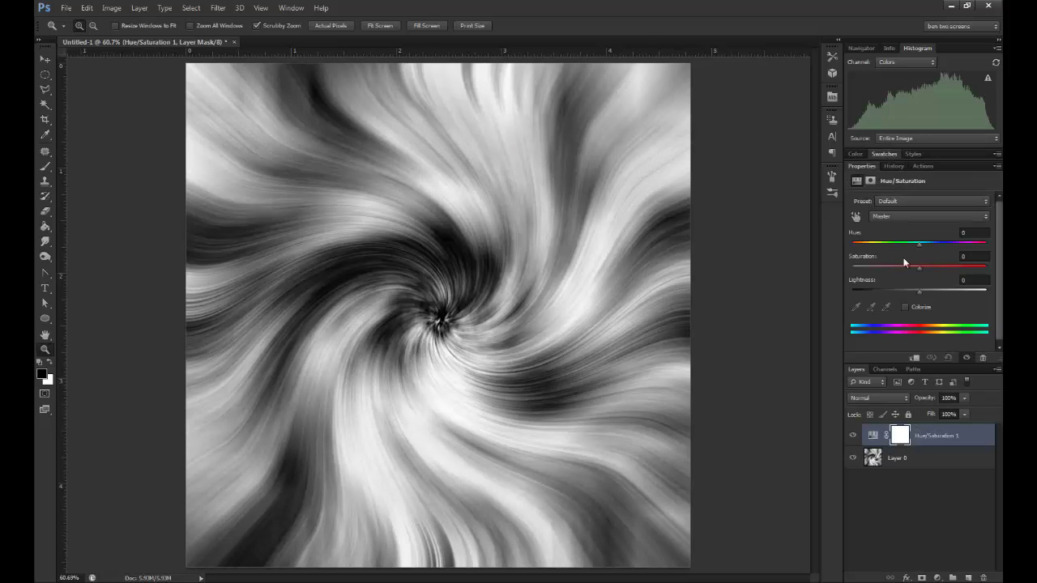
pyautogui.click(905, 307)
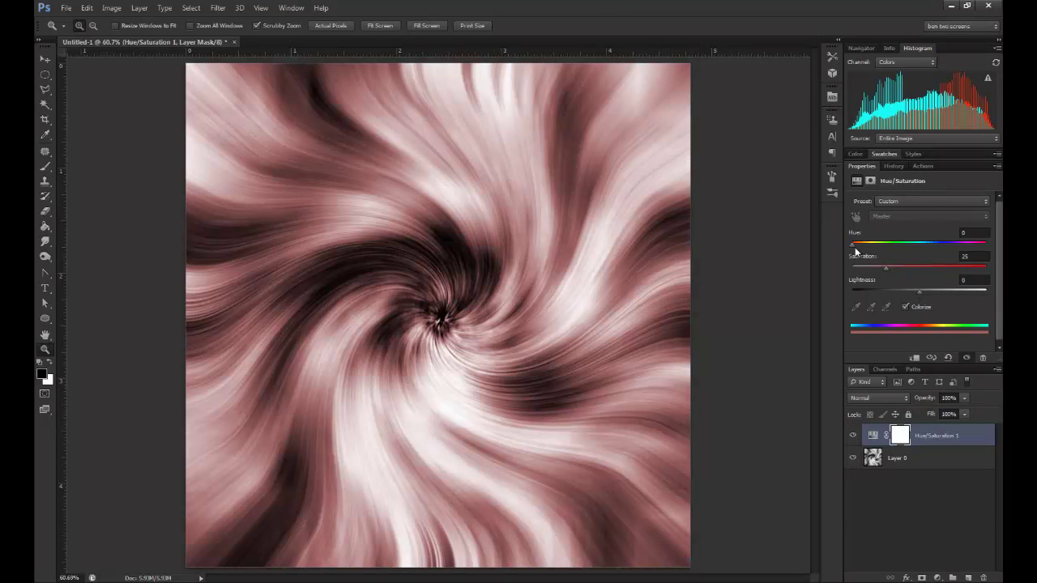
pyautogui.moveTo(852, 244); pyautogui.dragTo(876, 252)
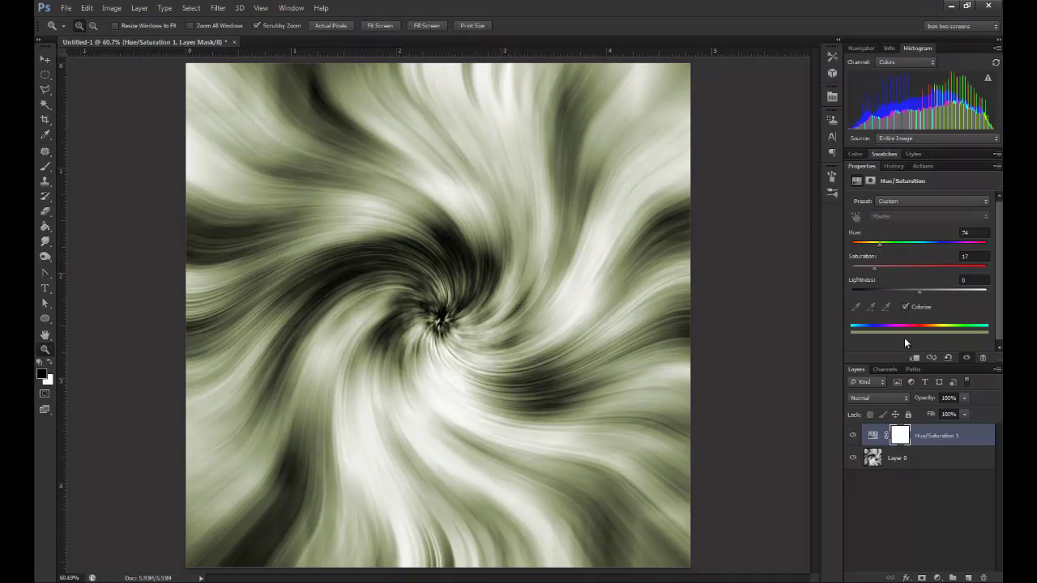
pyautogui.click(917, 461)
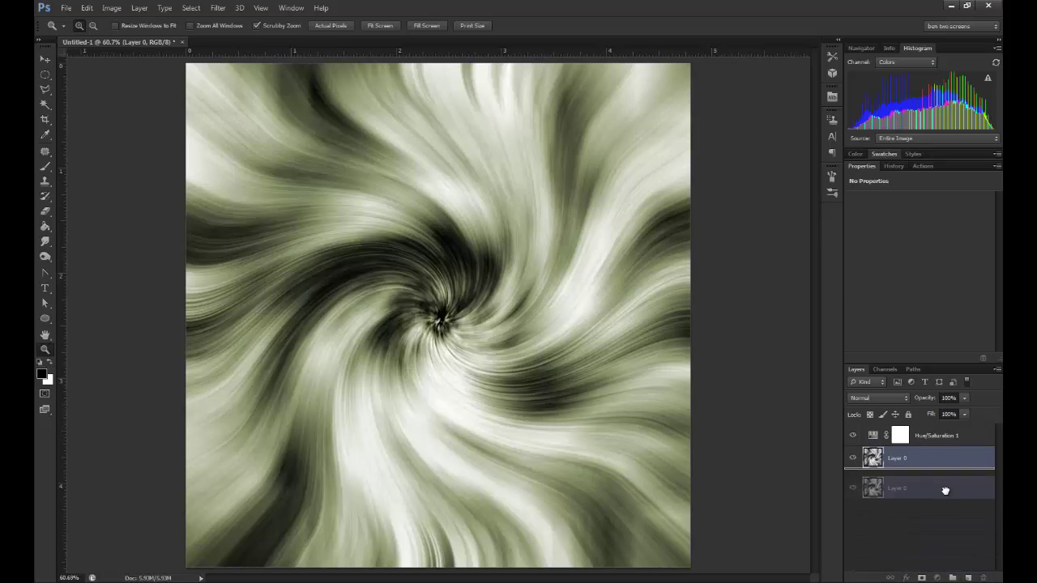
# Rename Layer 0 to Twirl One, then duplicate it above the Hue/Saturation adjustment
pyautogui.doubleClick(899, 459)
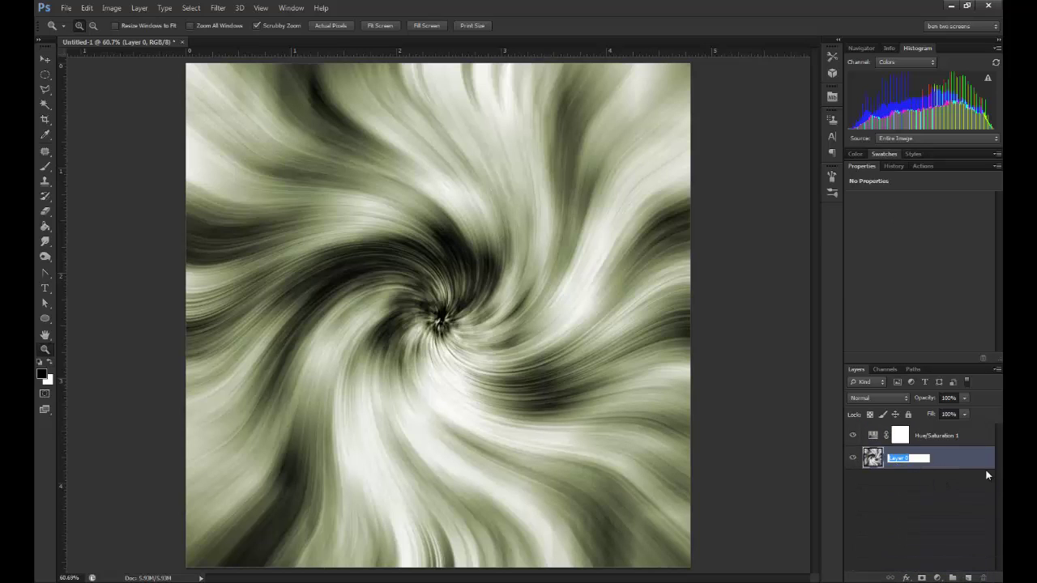
pyautogui.write('Twirl One')
pyautogui.click(971, 462)
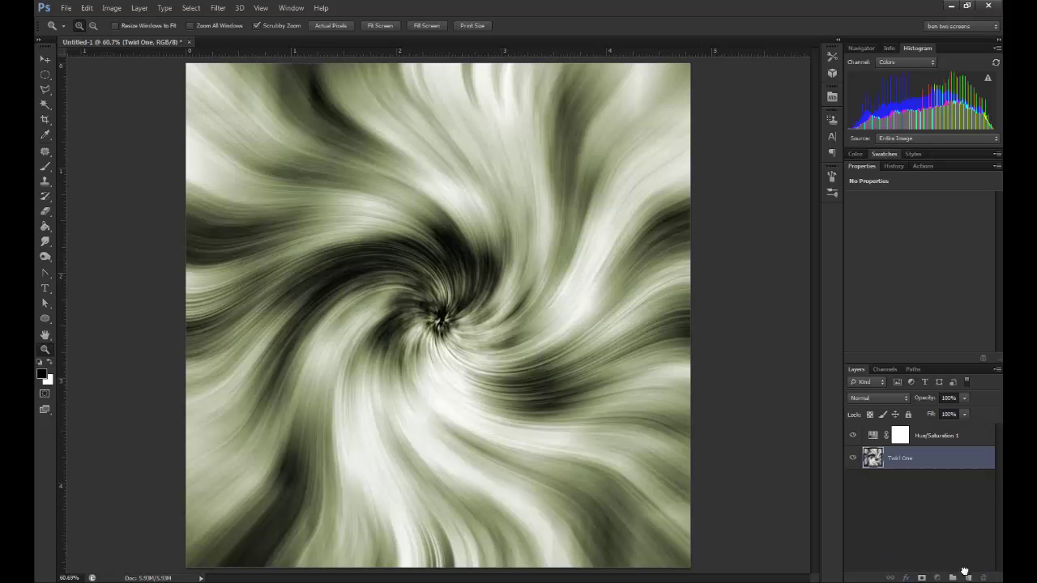
pyautogui.hotkey('ctrl', 'j')
pyautogui.moveTo(921, 461); pyautogui.dragTo(930, 430)
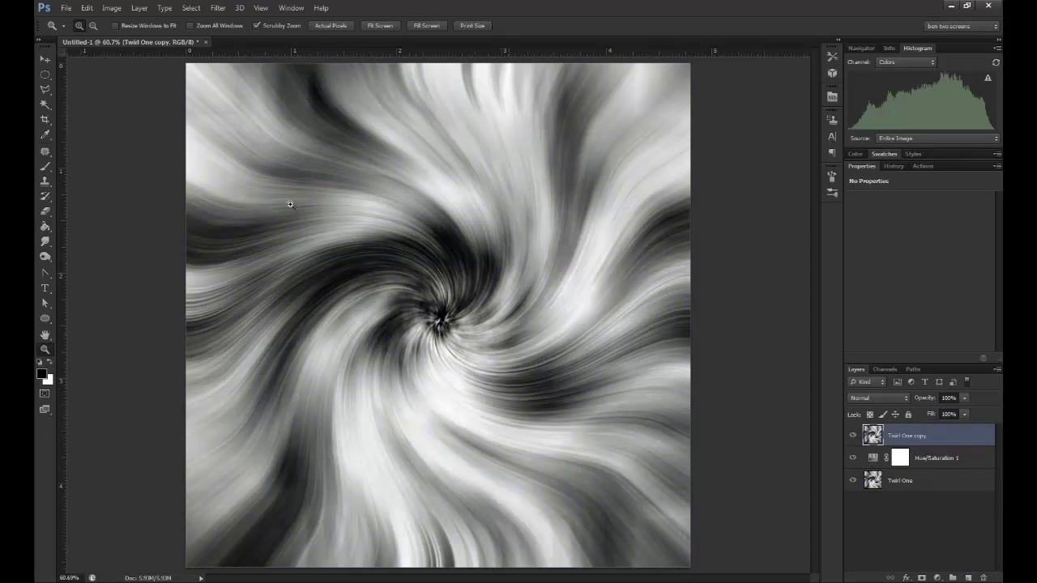
# Twirl the copy by 180° and set its blend mode to Lighten
pyautogui.click(219, 7)
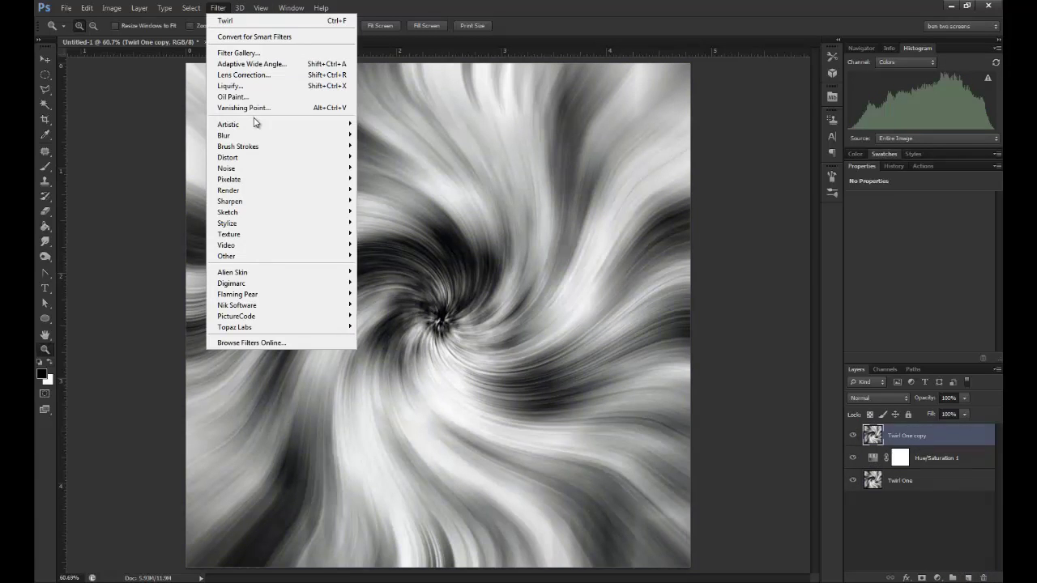
pyautogui.moveTo(260, 161)
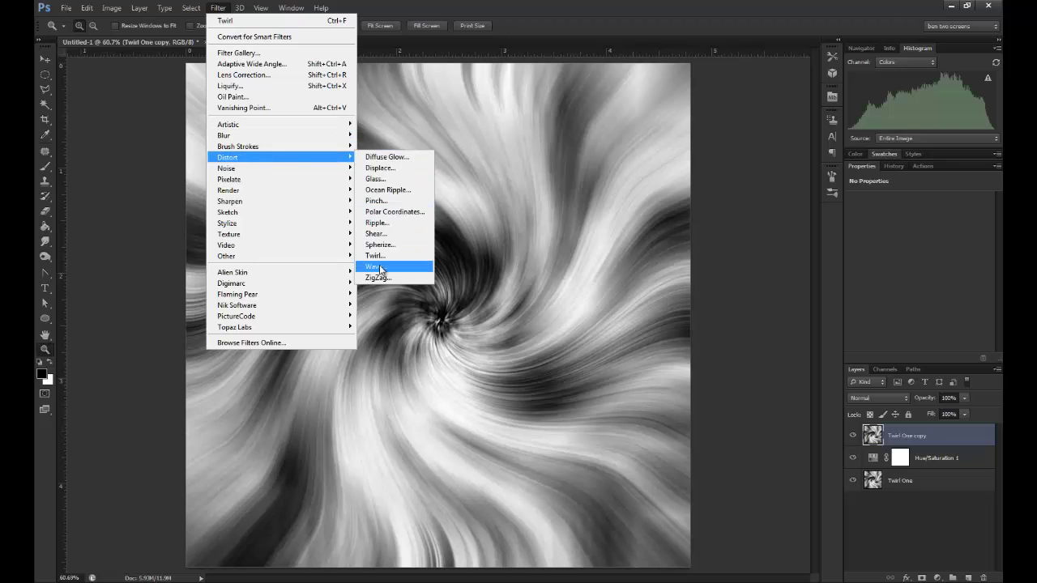
pyautogui.click(376, 255)
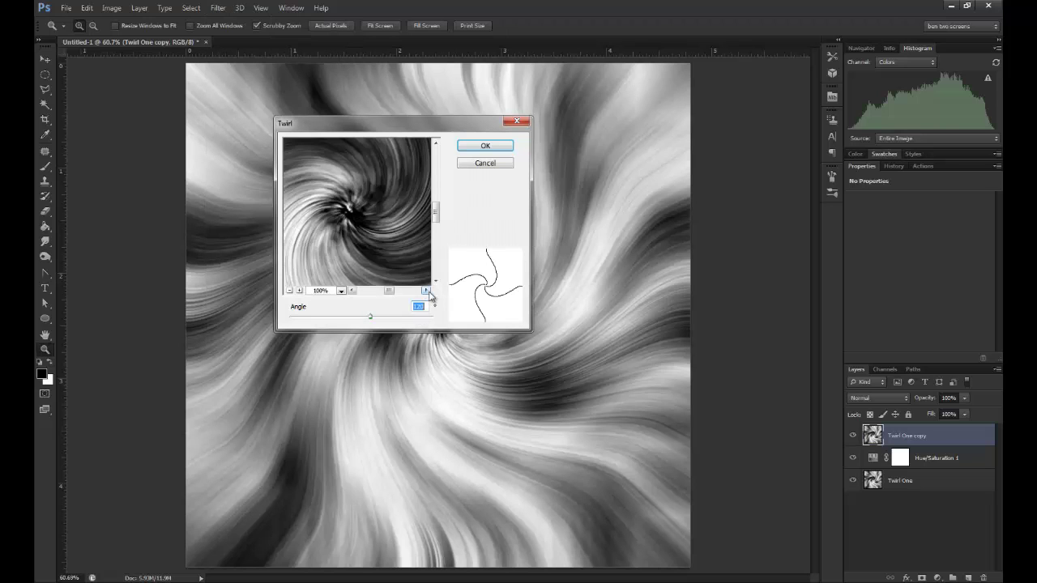
pyautogui.write('180')
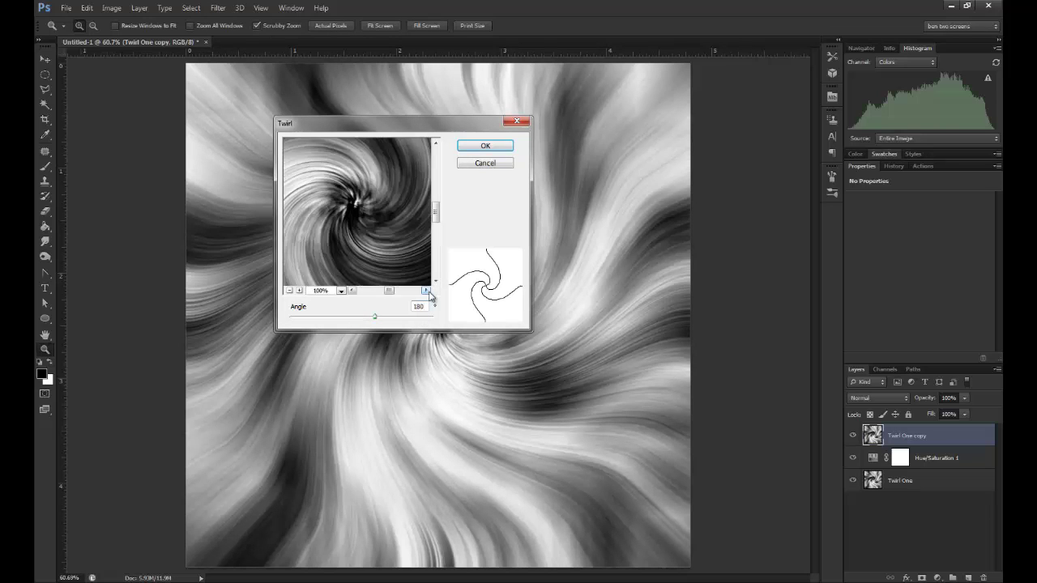
pyautogui.click(504, 147)
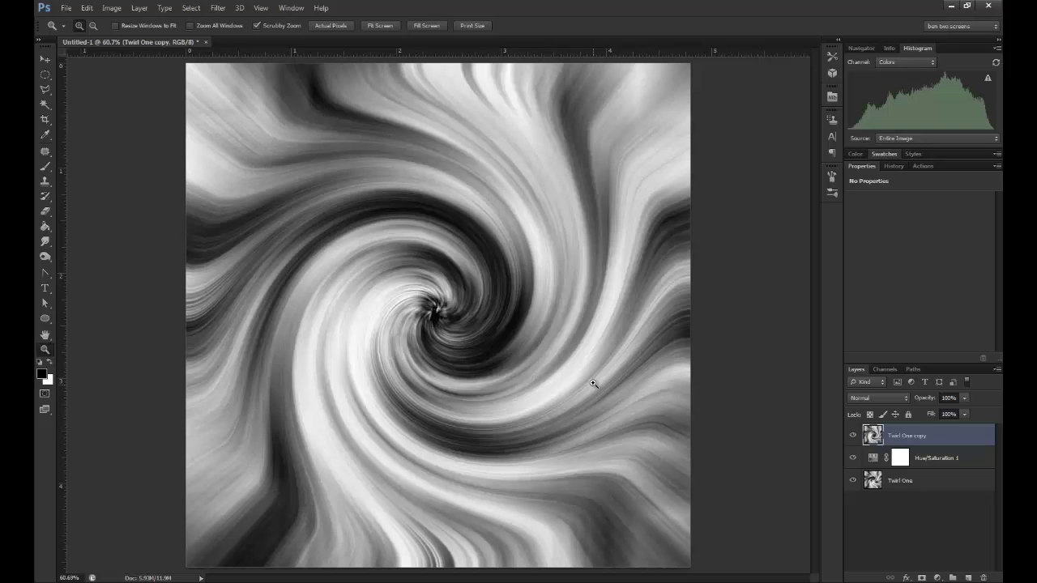
pyautogui.click(873, 398)
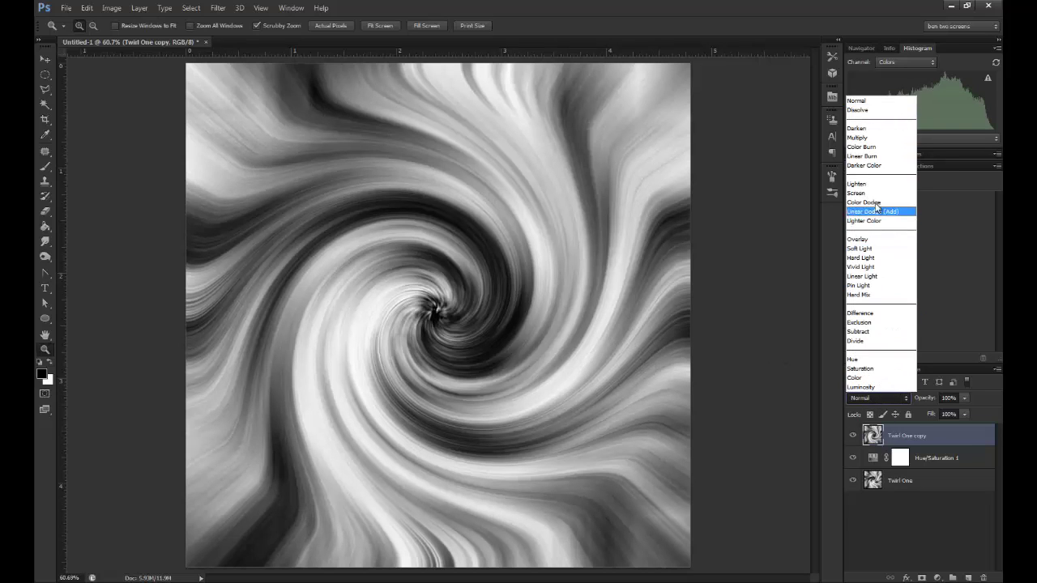
pyautogui.click(879, 187)
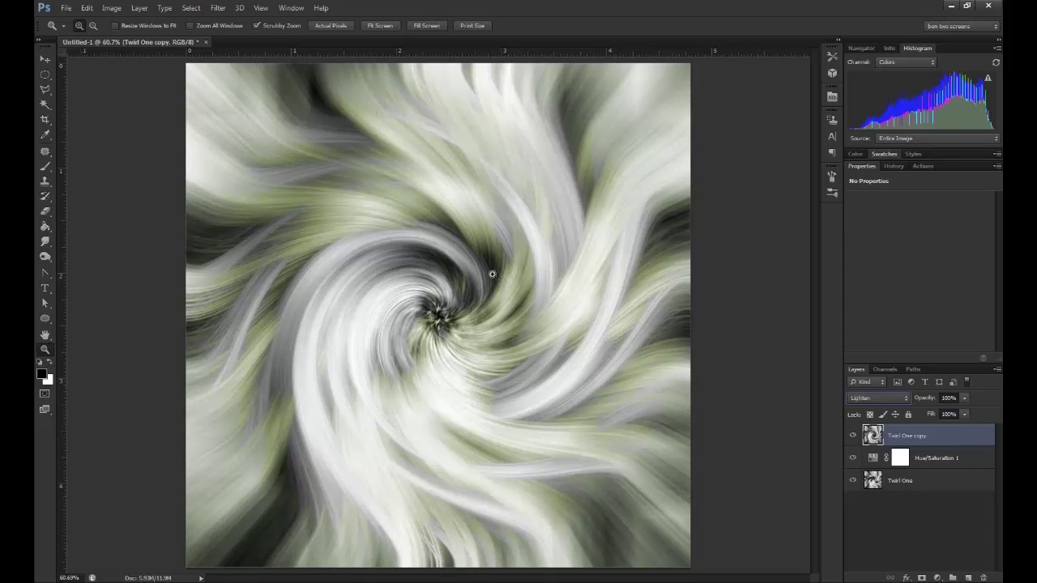
# Add a Hue/Saturation layer clipped to Twirl One copy, colorized at Hue 262, Saturation 16
pyautogui.click(937, 578)
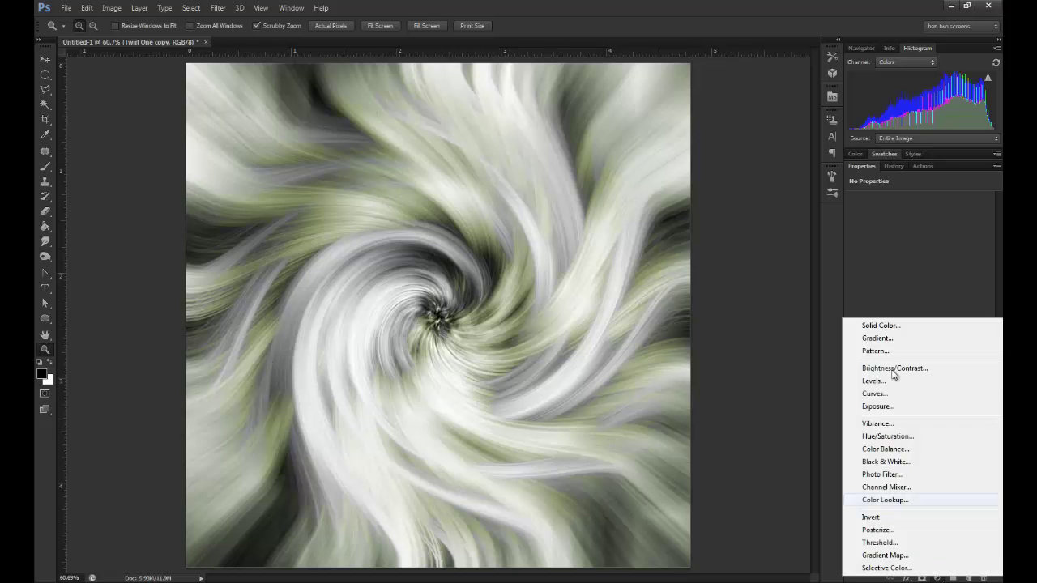
pyautogui.click(892, 437)
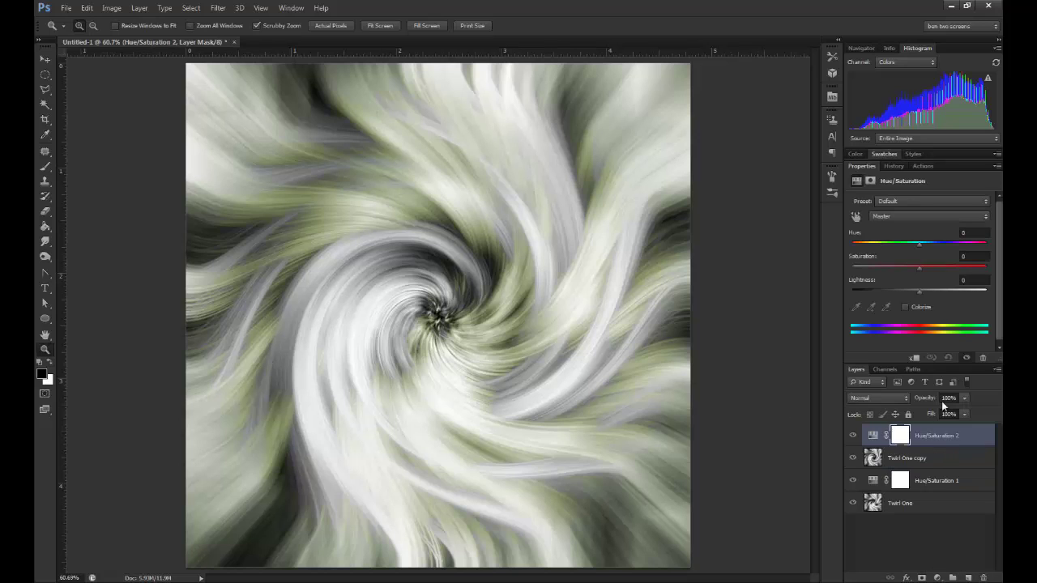
pyautogui.click(914, 358)
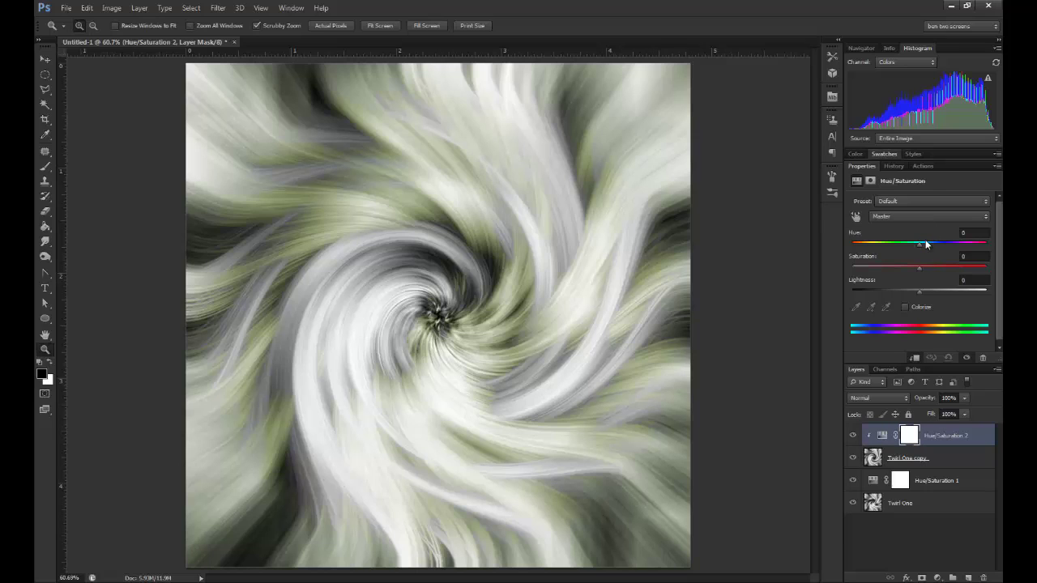
pyautogui.moveTo(919, 242); pyautogui.dragTo(931, 243)
pyautogui.click(905, 307)
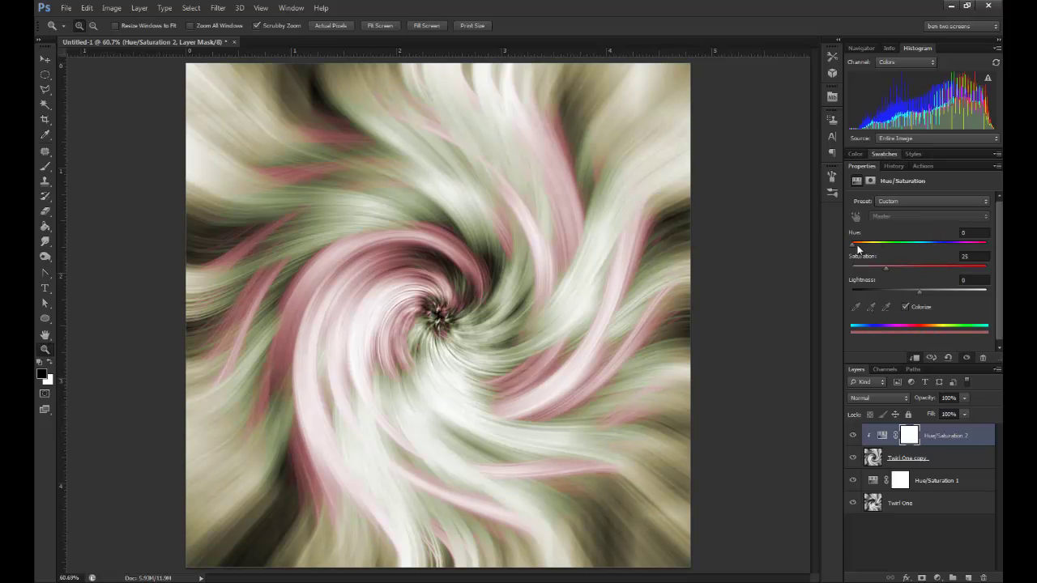
pyautogui.moveTo(856, 247); pyautogui.dragTo(956, 247)
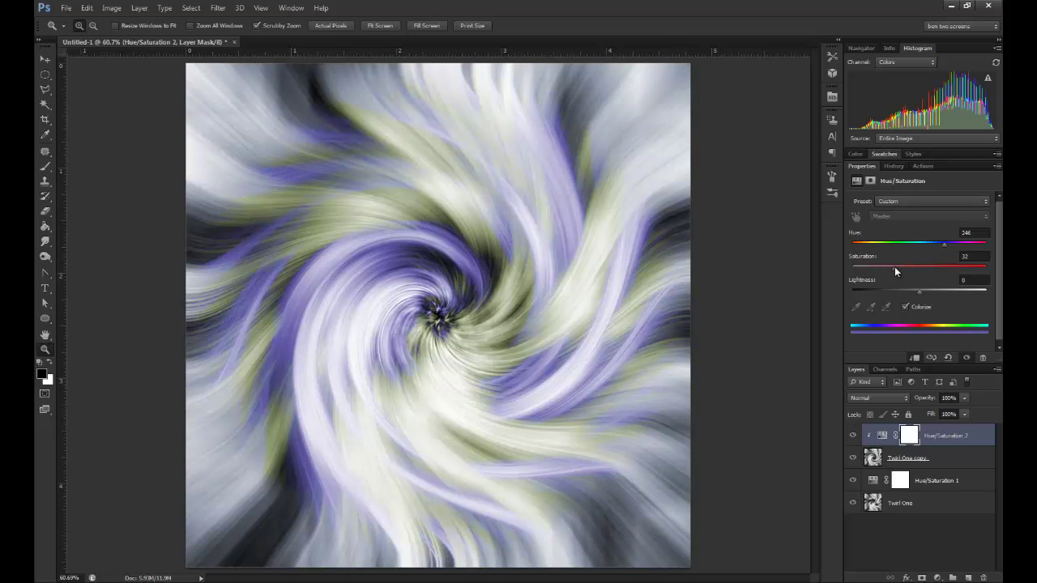
pyautogui.moveTo(895, 268); pyautogui.dragTo(865, 271)
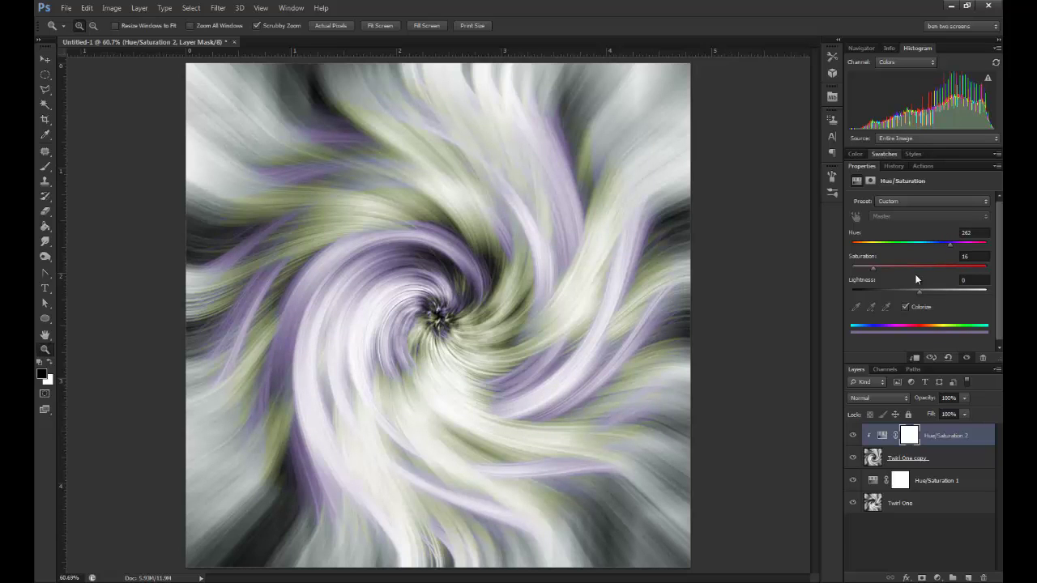
# Start editing the purple-tinted Twirl One copy layer's name to rename it Twirl Two
pyautogui.click(954, 458)
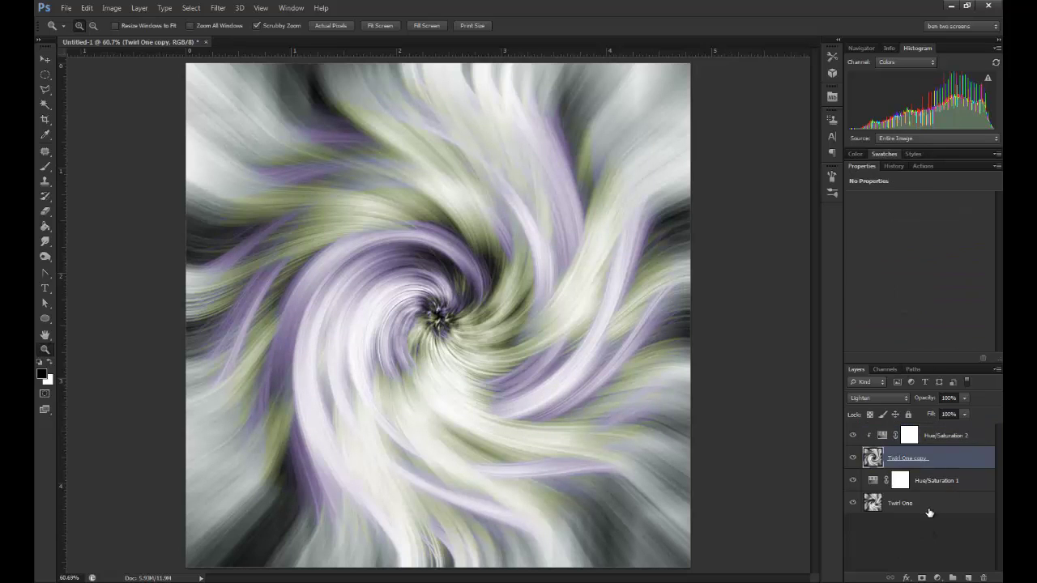
pyautogui.click(927, 505)
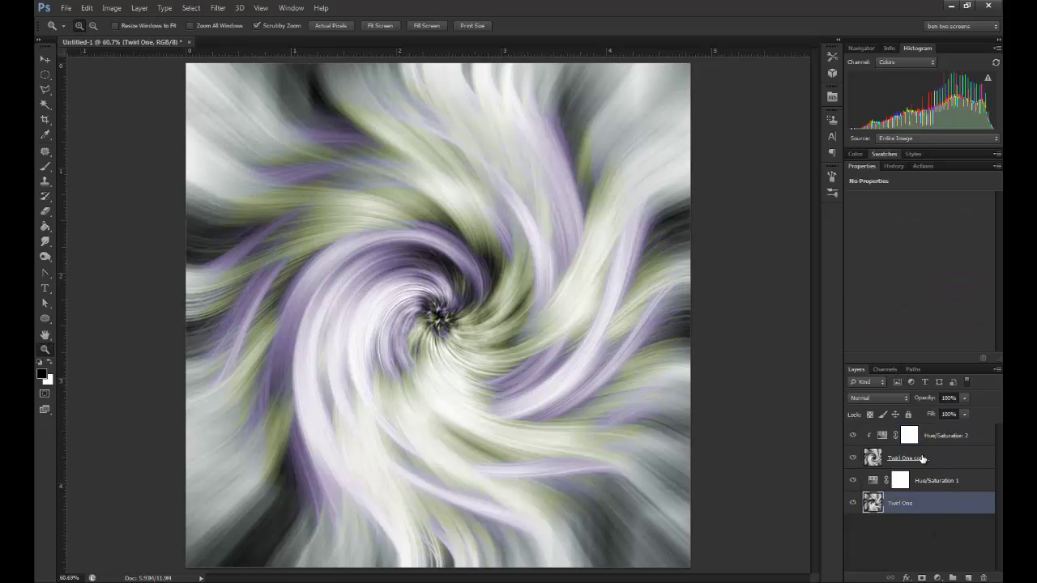
pyautogui.doubleClick(923, 459)
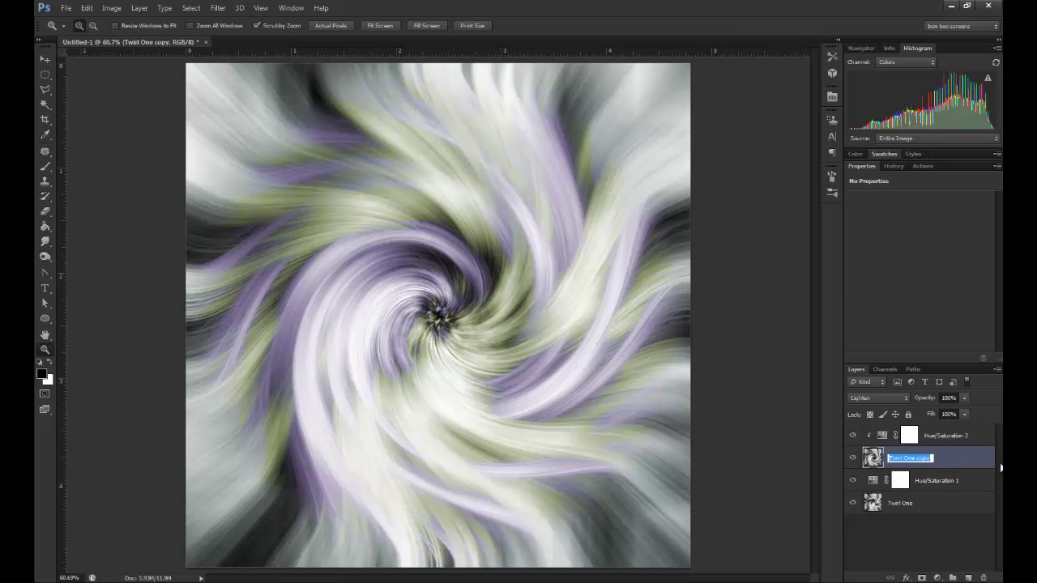
pyautogui.press('End')
# Commit the name Twirl Two, then duplicate Twirl One above Hue/Saturation 1 in Lighten mode
pyautogui.click(932, 502)
pyautogui.hotkey('ctrl', 'j')
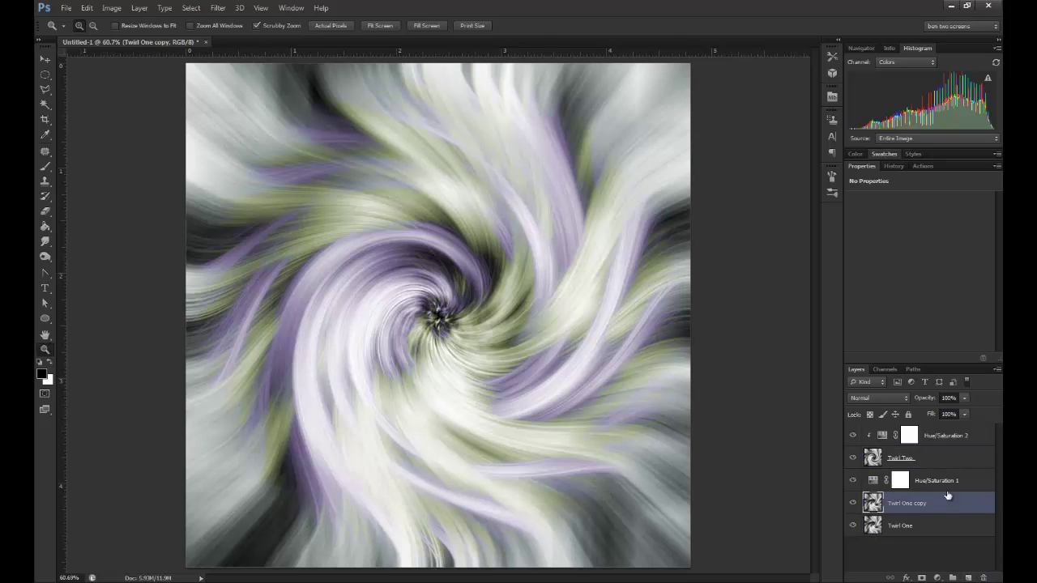
pyautogui.moveTo(945, 503); pyautogui.dragTo(946, 469)
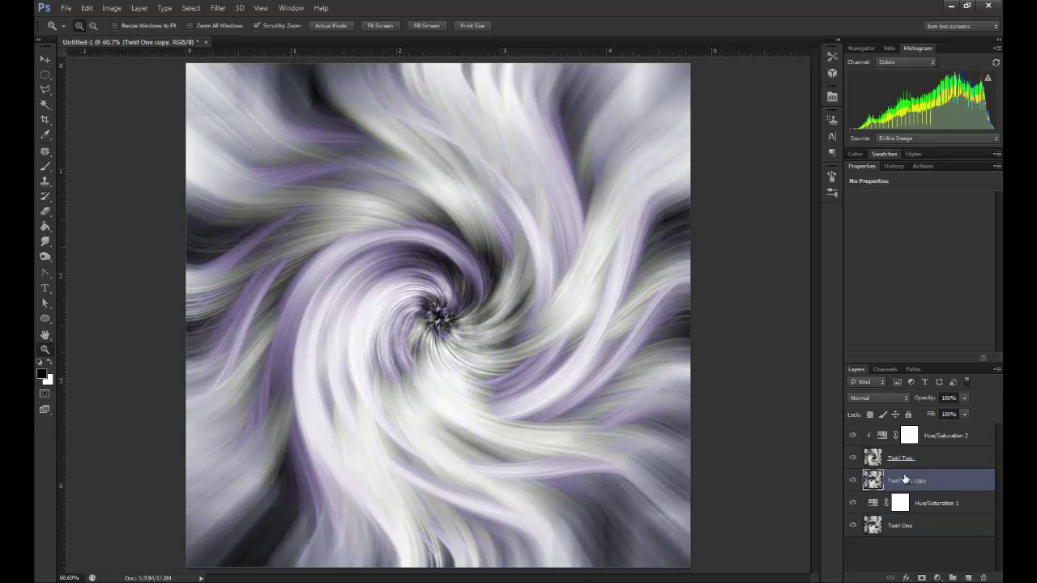
pyautogui.click(889, 397)
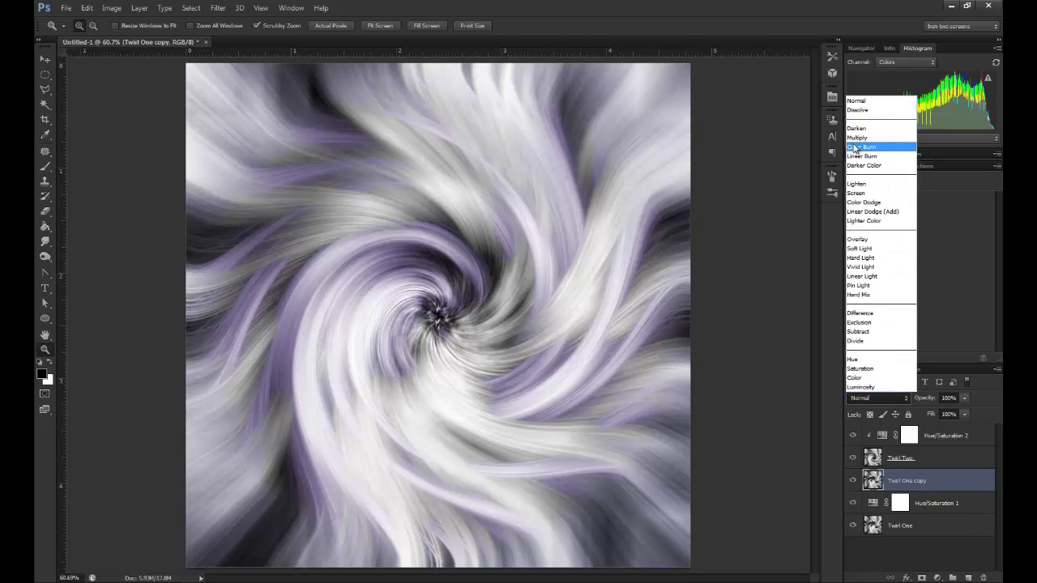
pyautogui.click(872, 184)
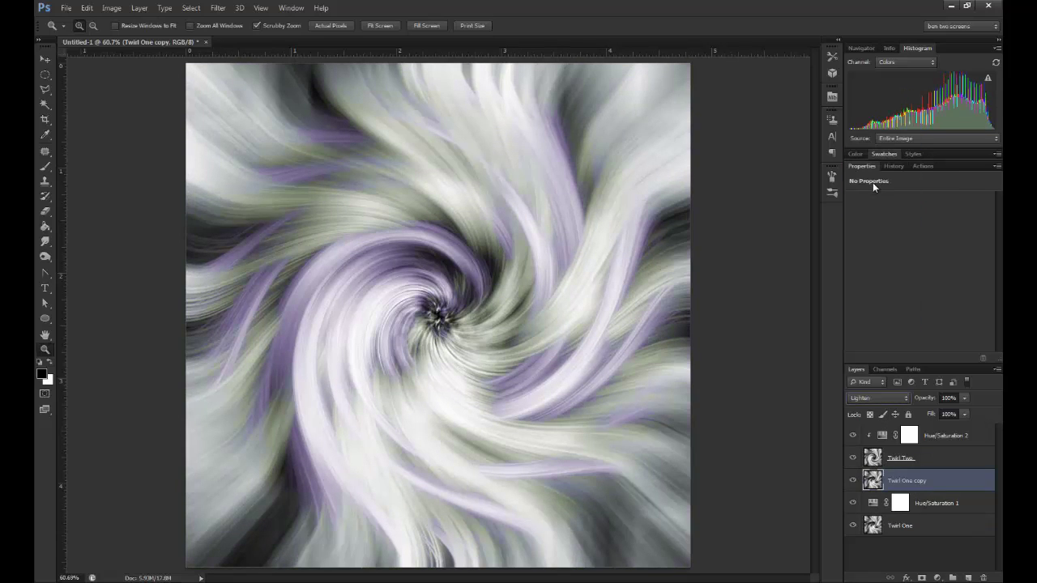
# Twirl the new Twirl One copy at a negative angle of about -166°
pyautogui.click(219, 9)
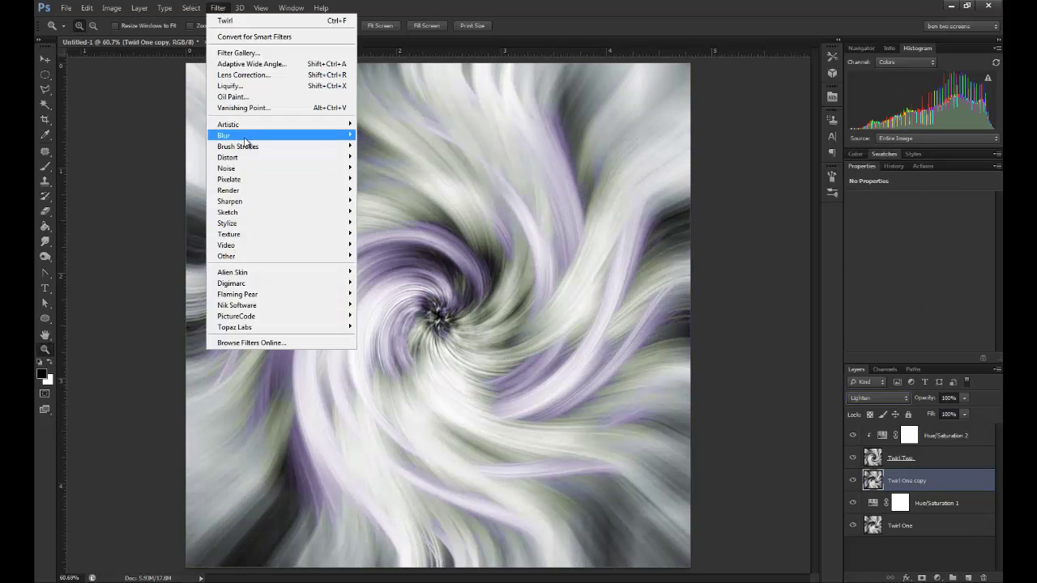
pyautogui.moveTo(289, 163)
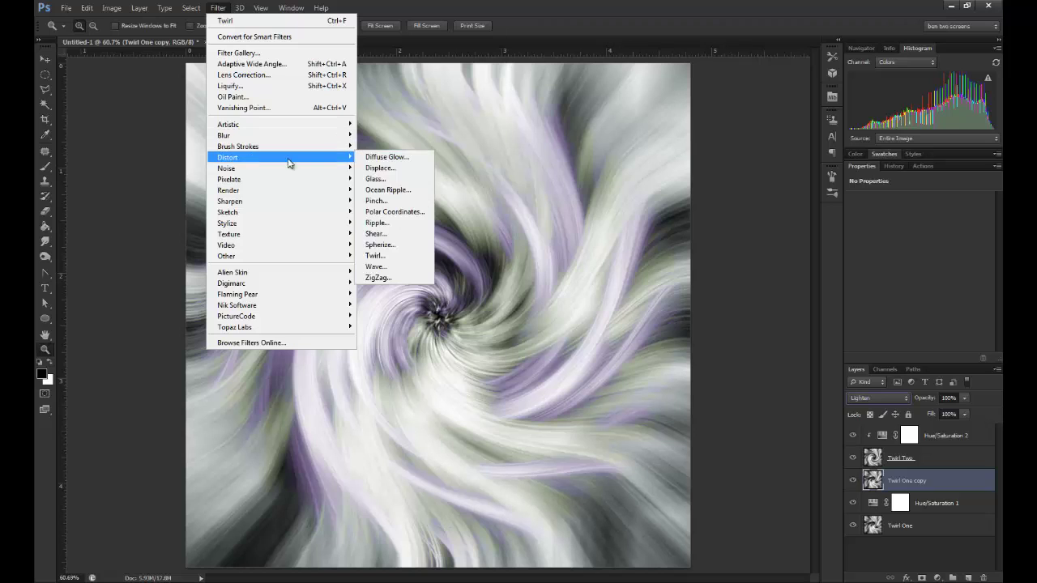
pyautogui.click(388, 255)
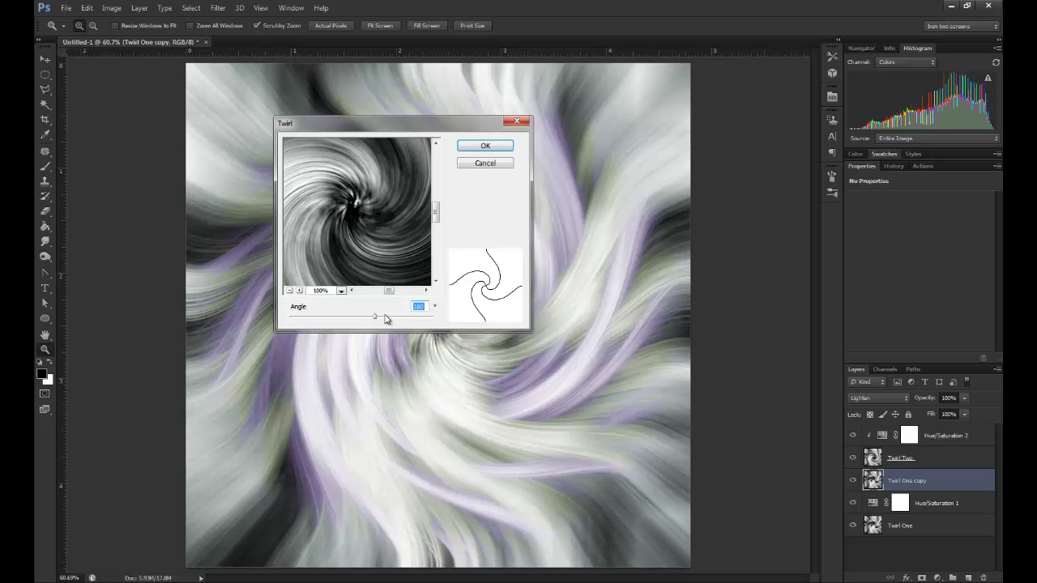
pyautogui.moveTo(374, 320); pyautogui.dragTo(351, 322)
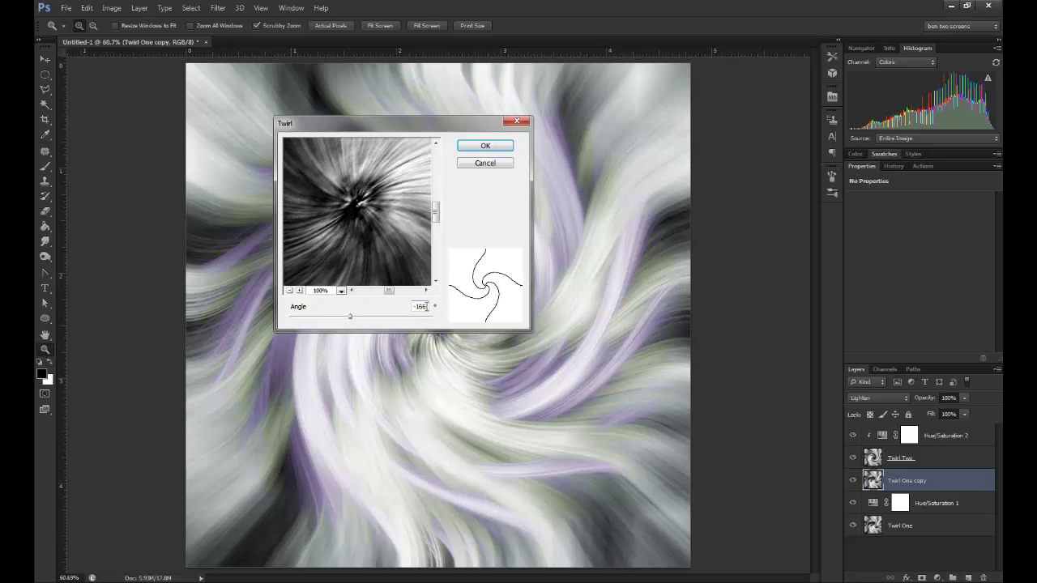
pyautogui.moveTo(399, 306); pyautogui.dragTo(405, 304)
pyautogui.press('Return')
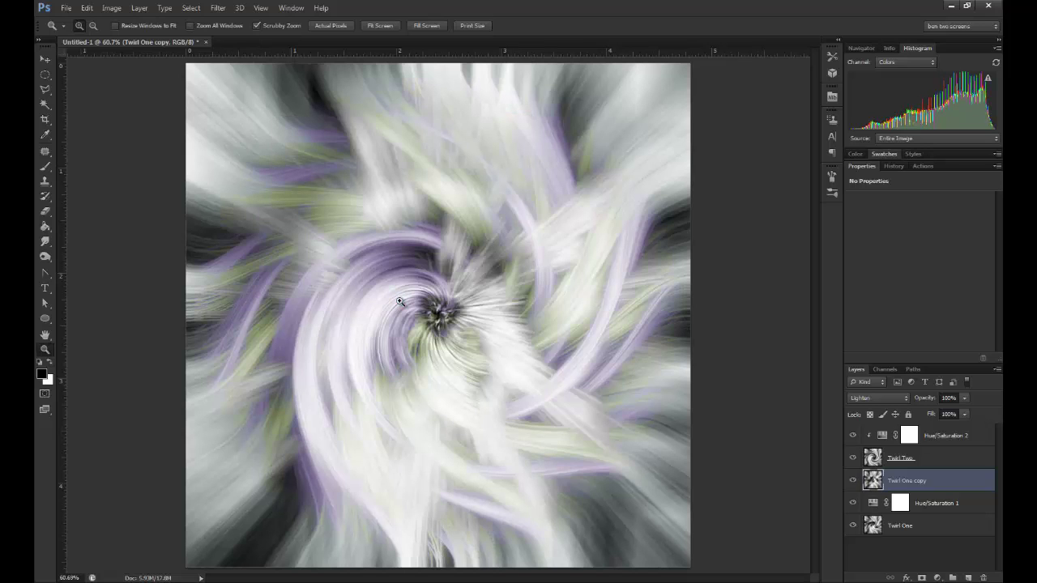
# Toggle the purple tint, Twirl One and Twirl Two visibility to compare the counter-swirl
pyautogui.click(853, 435)
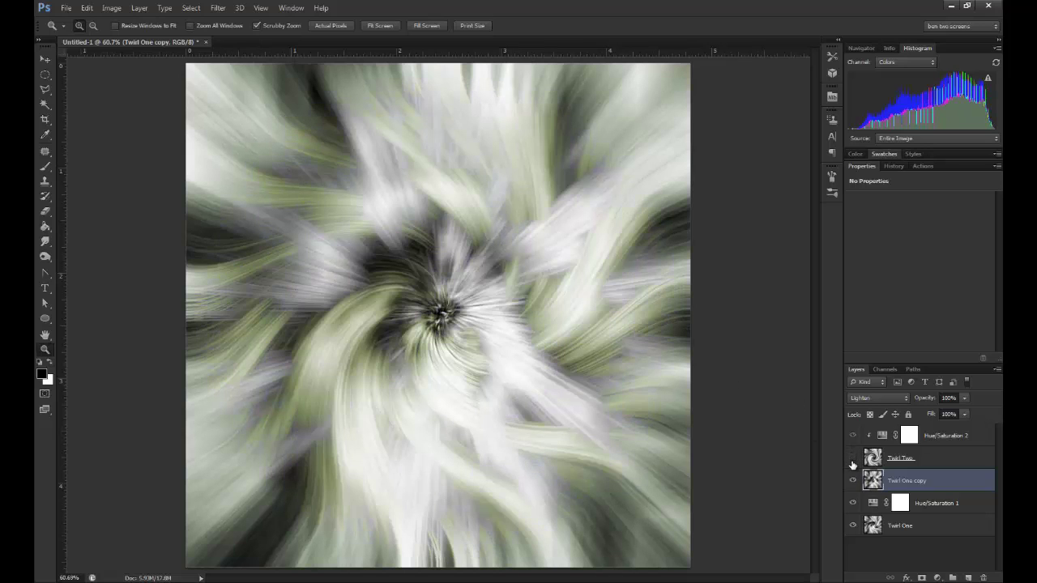
pyautogui.click(852, 527)
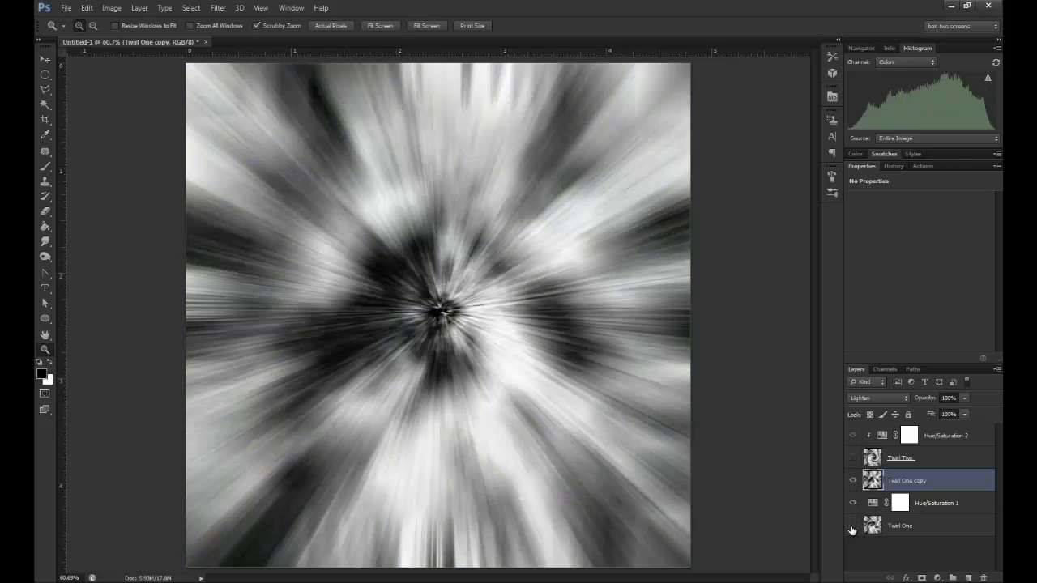
pyautogui.click(852, 525)
pyautogui.click(853, 457)
pyautogui.click(852, 435)
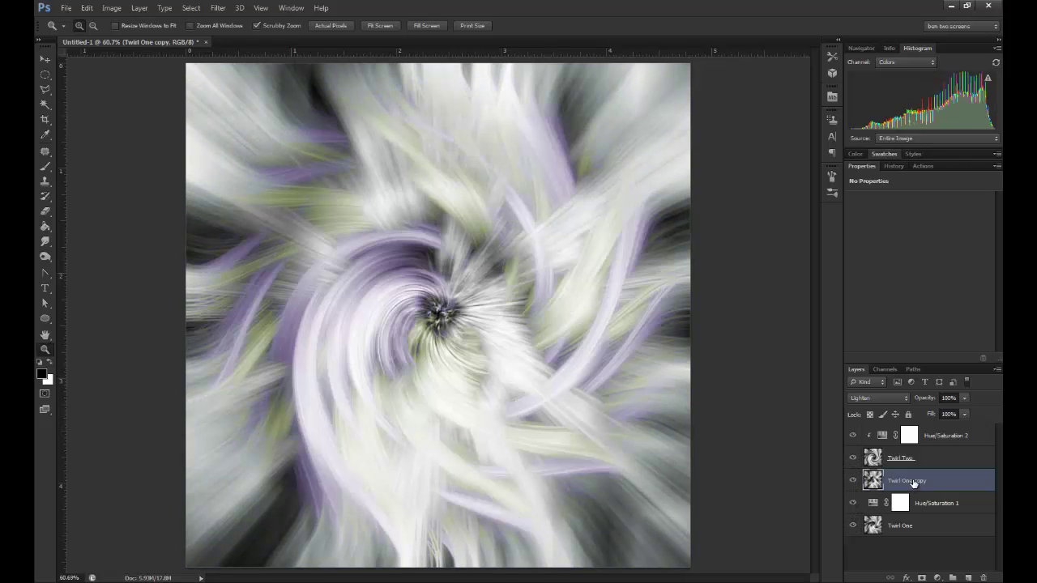
# Revert to the Blending Change history state, undoing the negative twirl
pyautogui.click(218, 8)
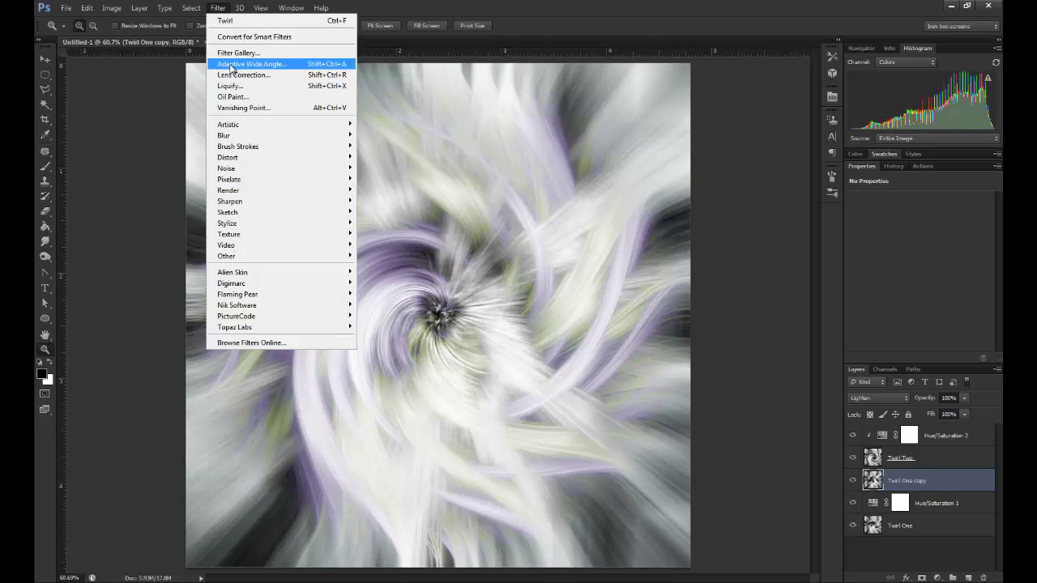
pyautogui.click(261, 8)
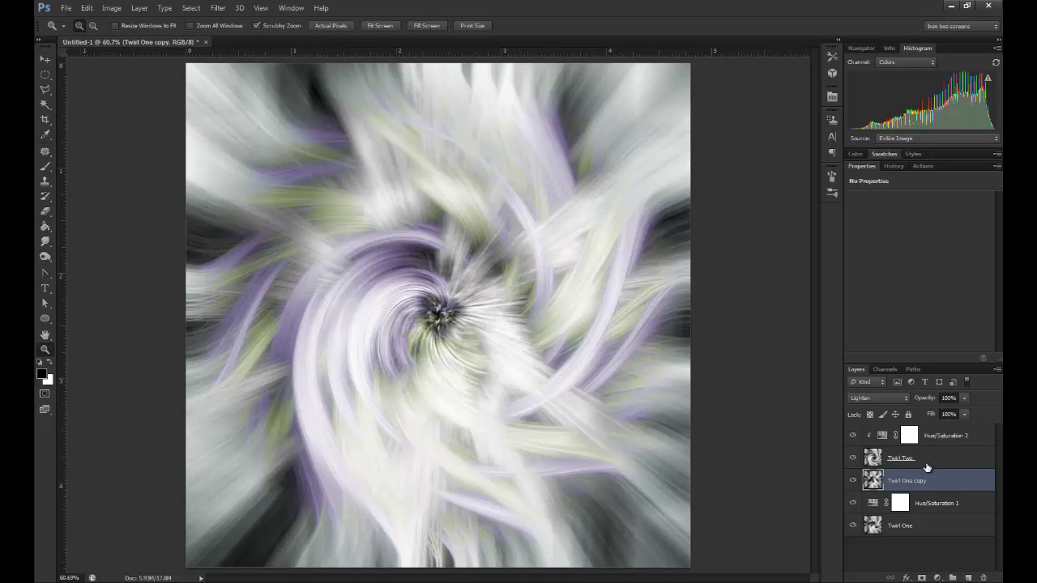
pyautogui.click(889, 168)
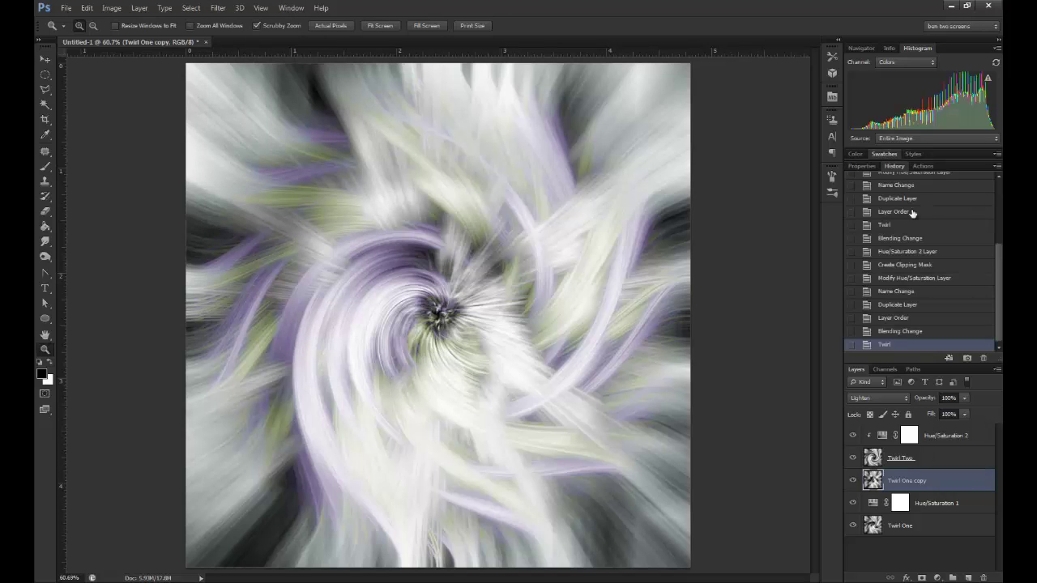
pyautogui.click(899, 318)
pyautogui.click(905, 306)
pyautogui.click(906, 319)
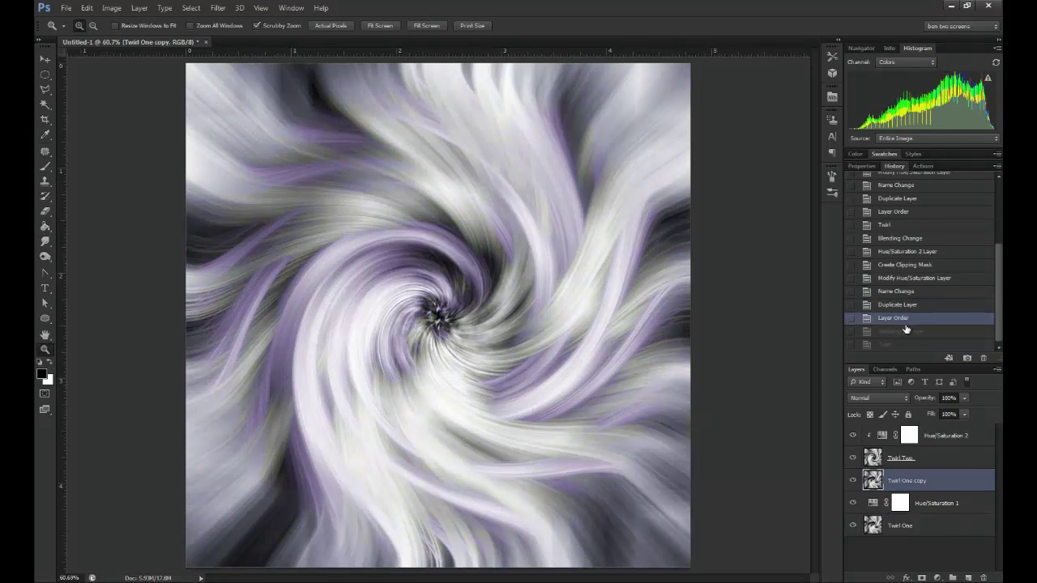
pyautogui.click(909, 332)
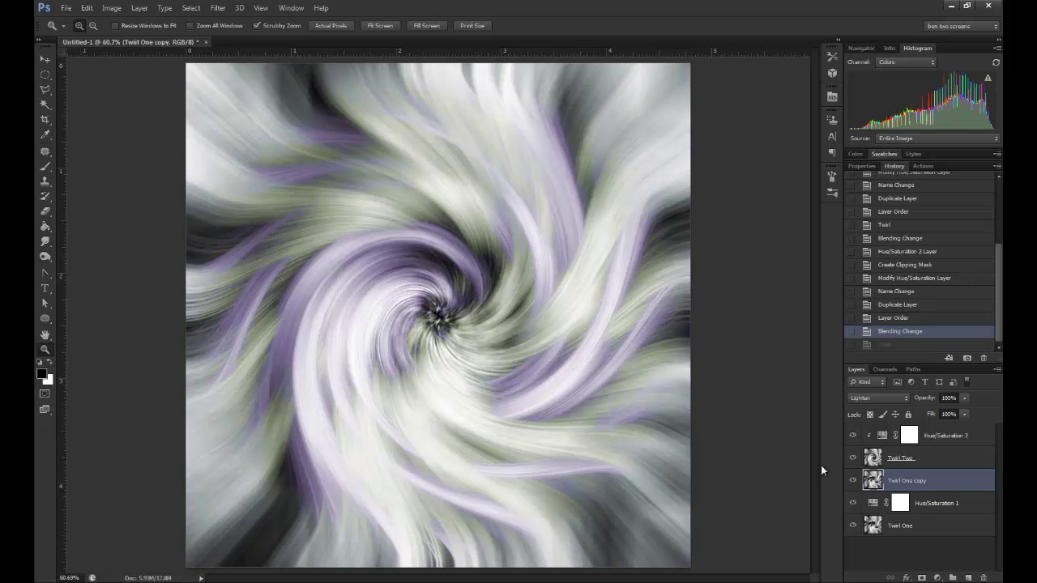
# Apply a stronger Twirl at -240° to the Twirl One copy
pyautogui.click(216, 7)
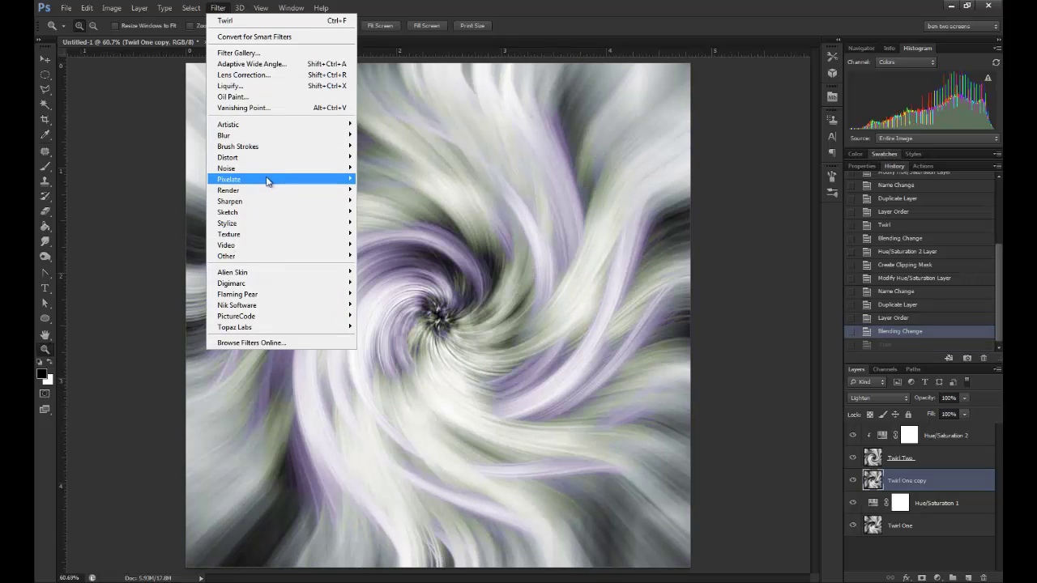
pyautogui.moveTo(354, 164)
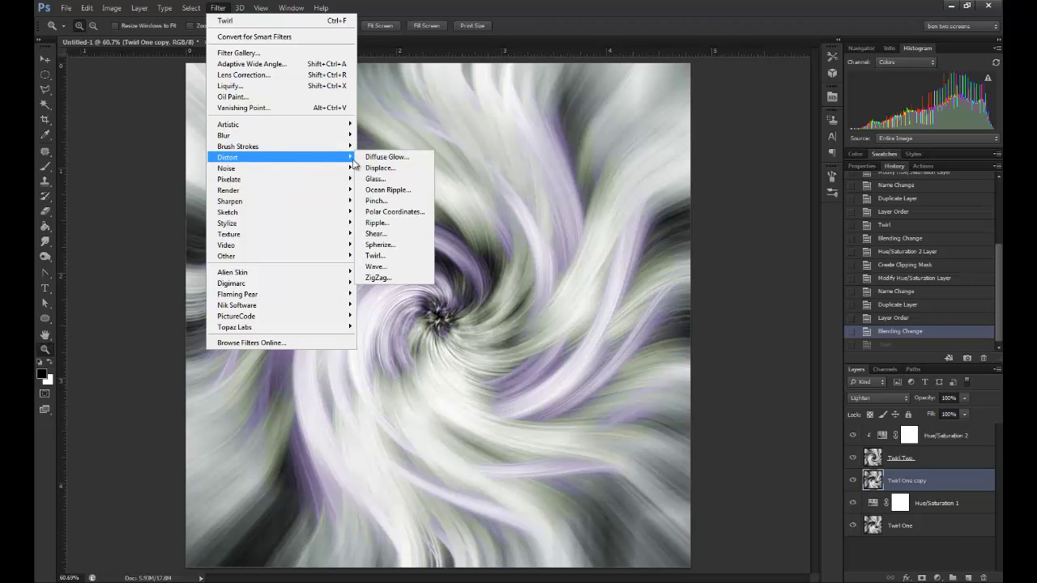
pyautogui.click(397, 256)
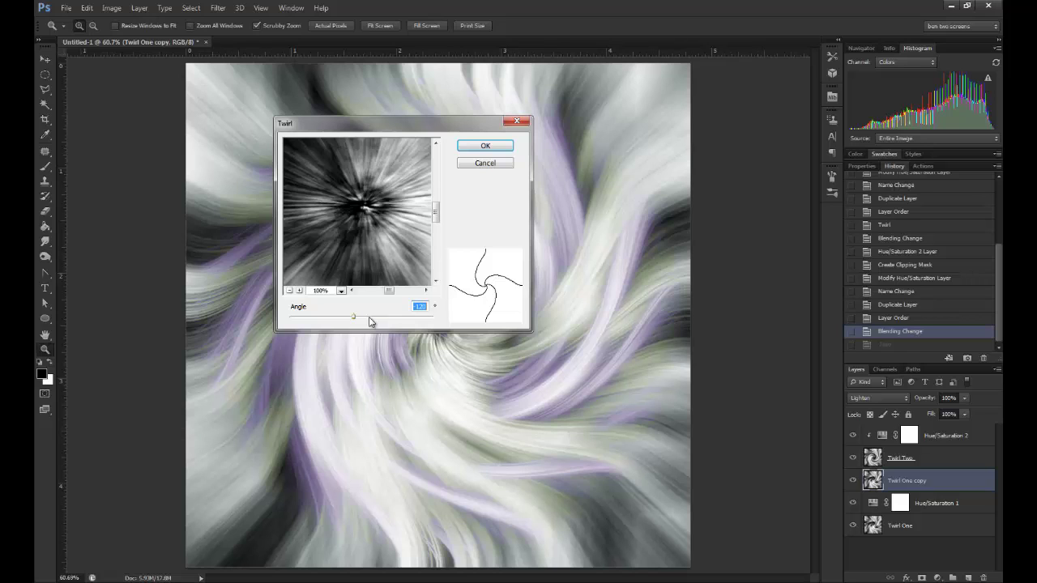
pyautogui.write('-240')
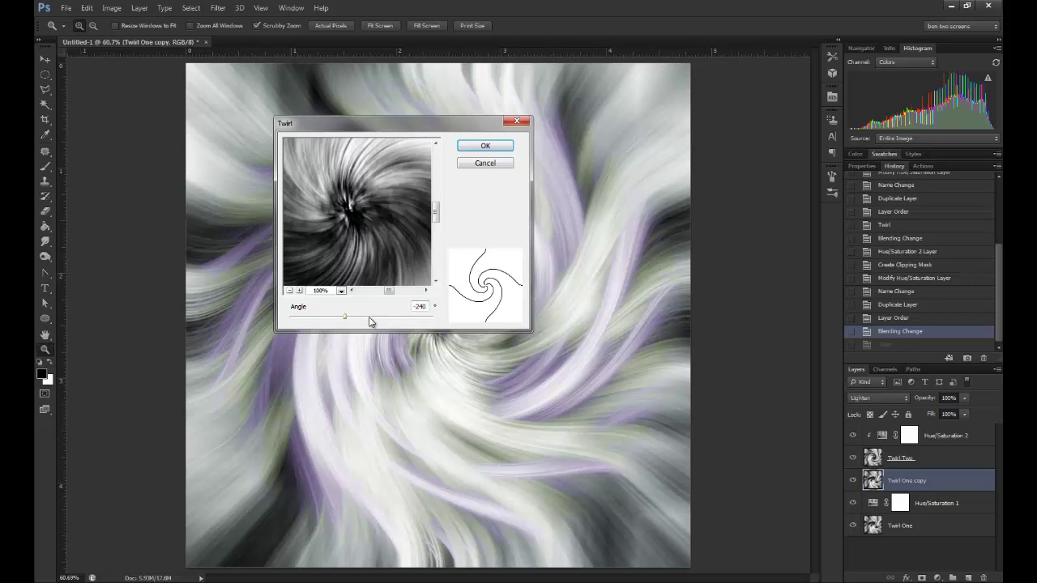
pyautogui.click(486, 146)
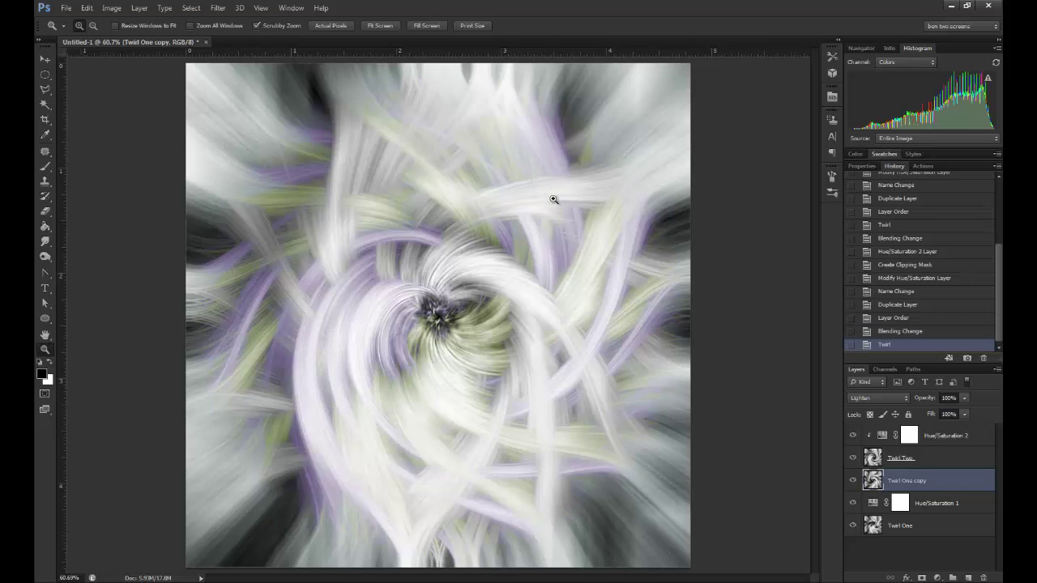
# Add a Hue/Saturation layer clipped to Twirl One copy, colorized at Hue 14, Saturation 44
pyautogui.click(937, 577)
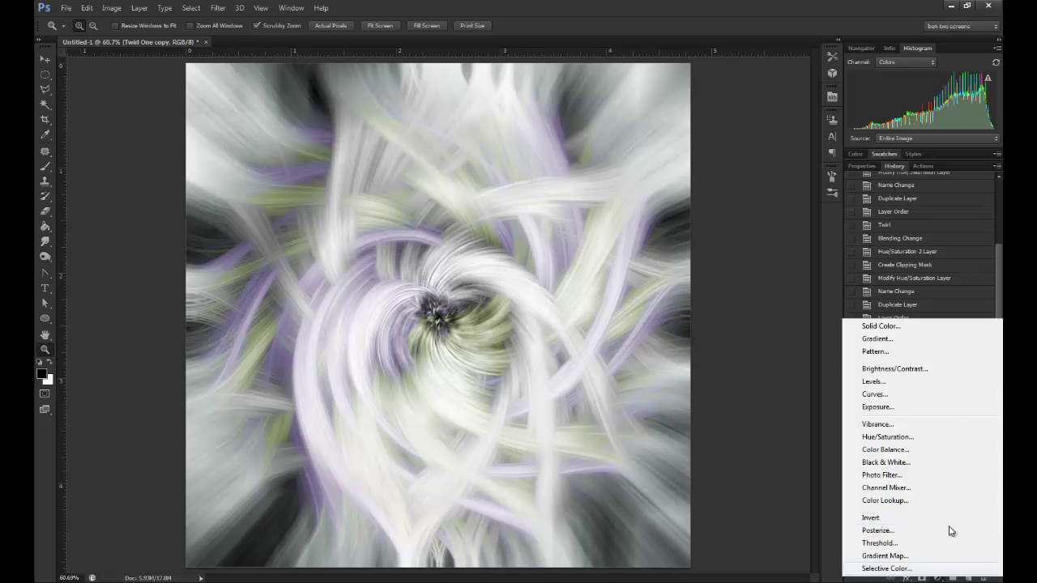
pyautogui.click(899, 437)
pyautogui.click(915, 354)
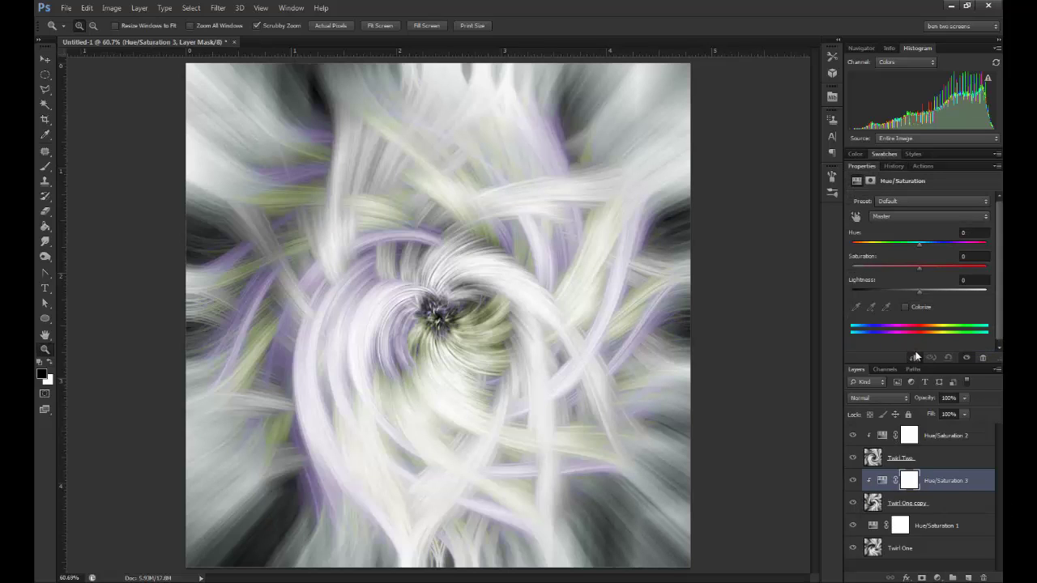
pyautogui.click(858, 246)
pyautogui.click(906, 306)
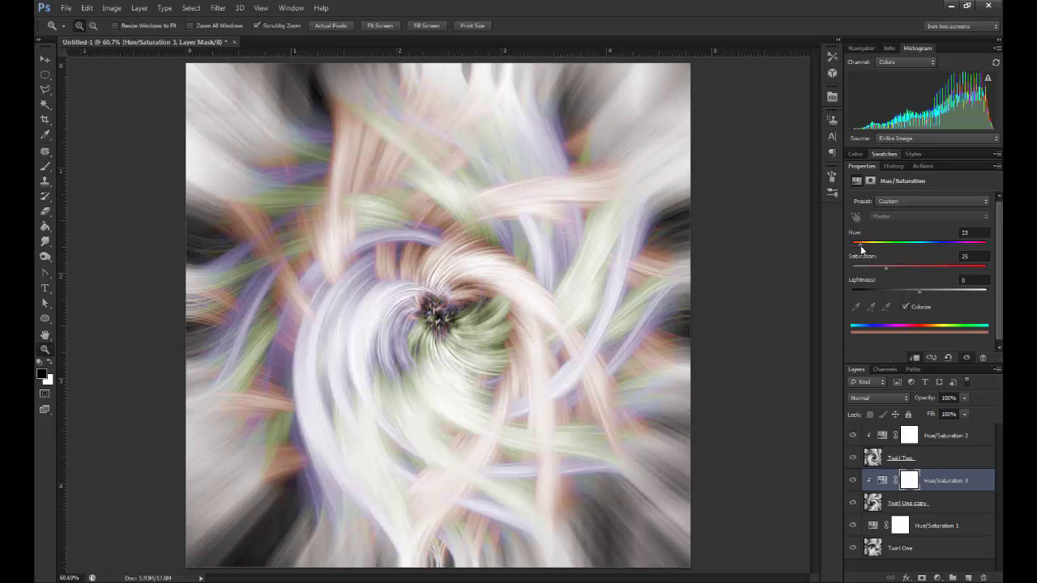
pyautogui.moveTo(861, 250); pyautogui.dragTo(857, 249)
# Raise the Hue/Saturation 1 green tint's saturation from 17 to 35 for stronger green streaks
pyautogui.click(926, 458)
pyautogui.click(932, 438)
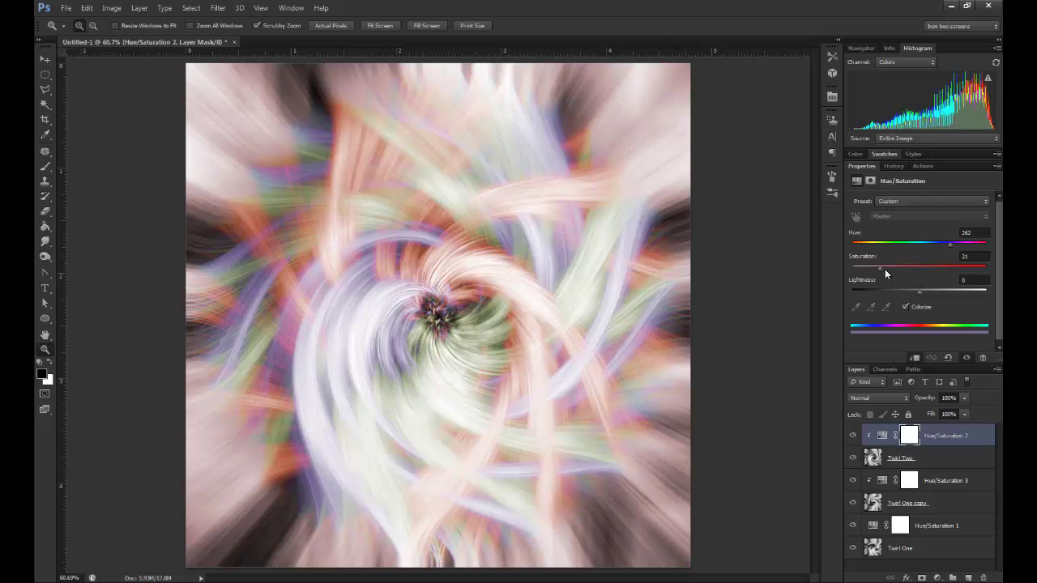
pyautogui.click(941, 531)
pyautogui.moveTo(876, 269); pyautogui.dragTo(899, 269)
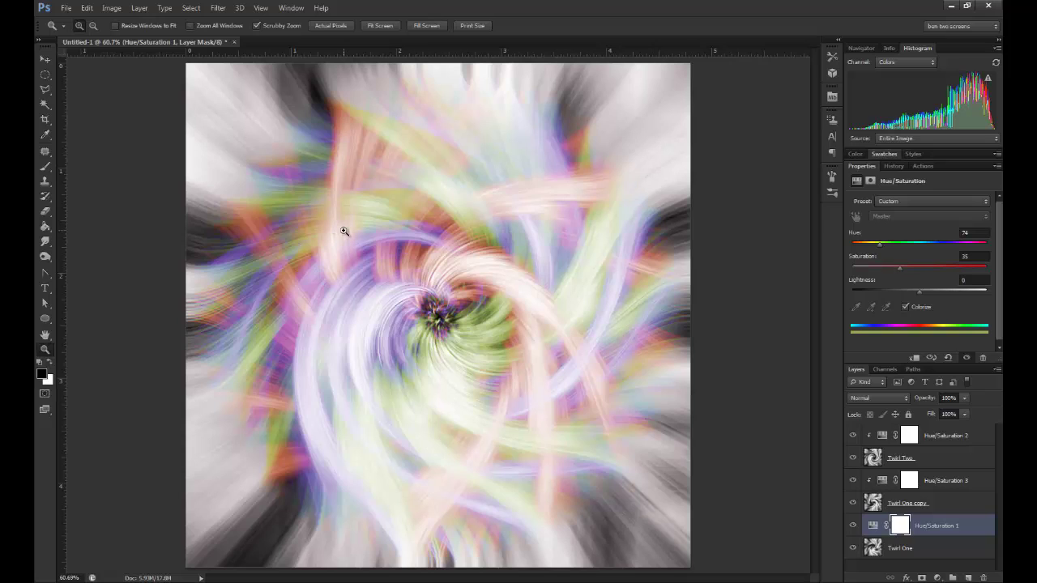
pyautogui.click(939, 441)
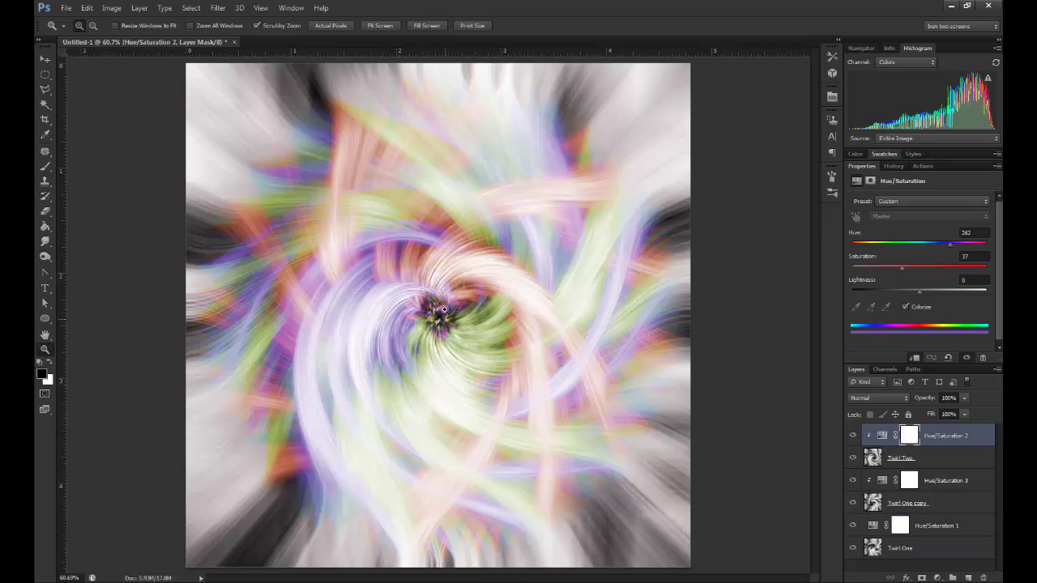
# Add a new top layer and fill it with black using the Paint Bucket
pyautogui.click(967, 578)
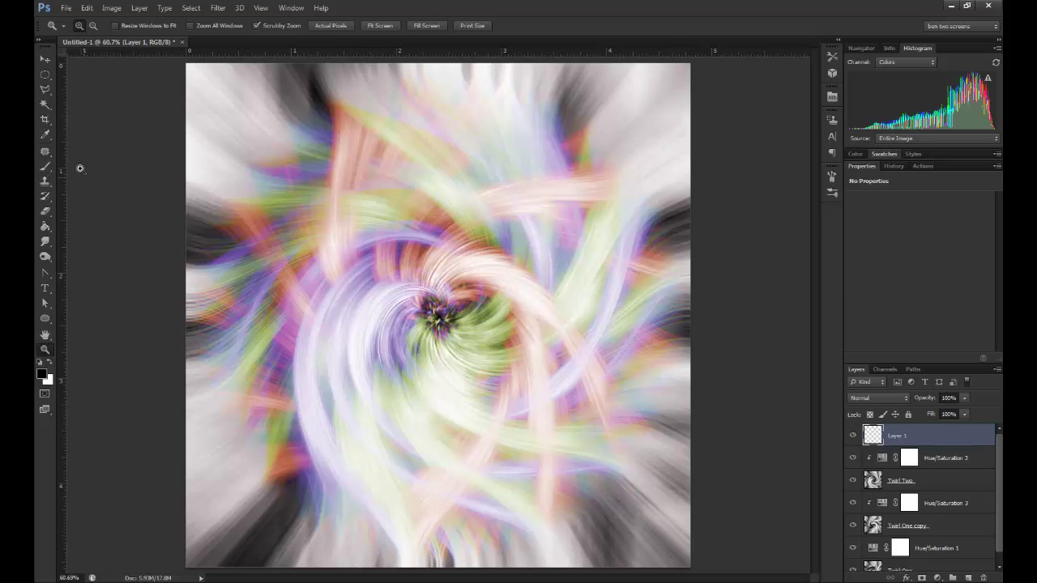
pyautogui.click(44, 228)
pyautogui.click(512, 341)
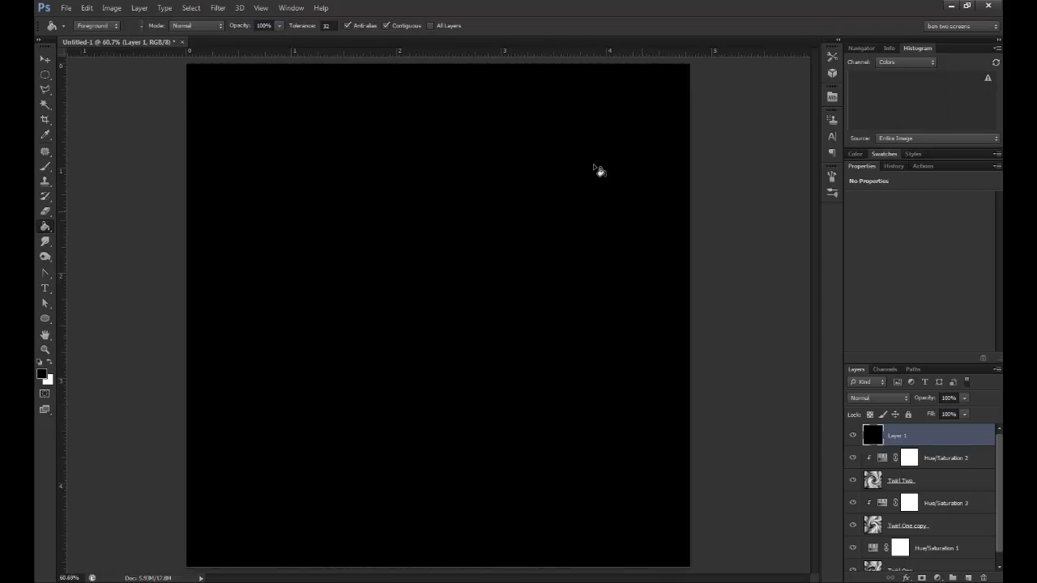
# Render a 50-300mm Zoom lens flare at 135% brightness on the black layer
pyautogui.click(217, 8)
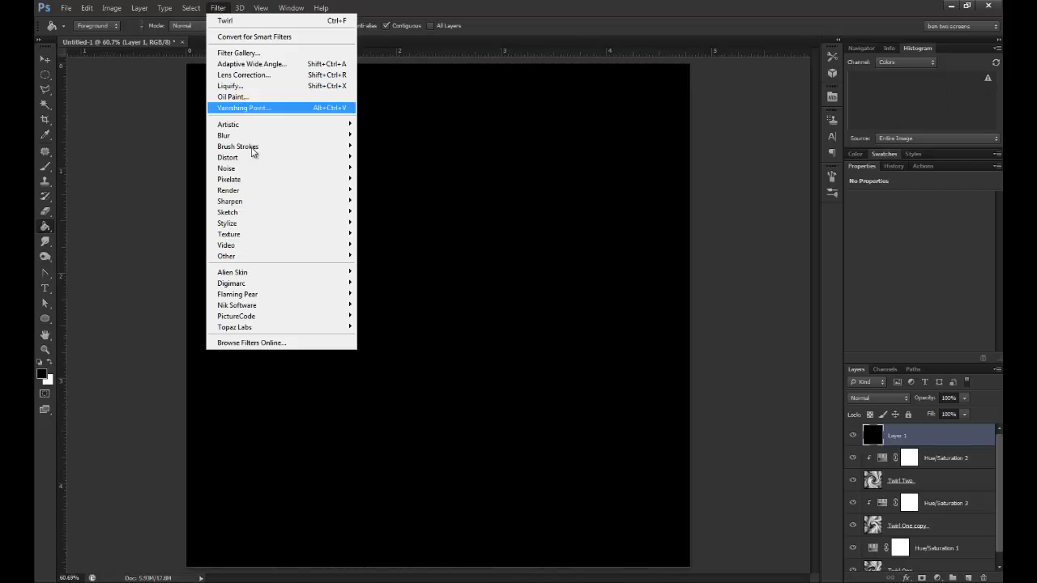
pyautogui.moveTo(268, 190)
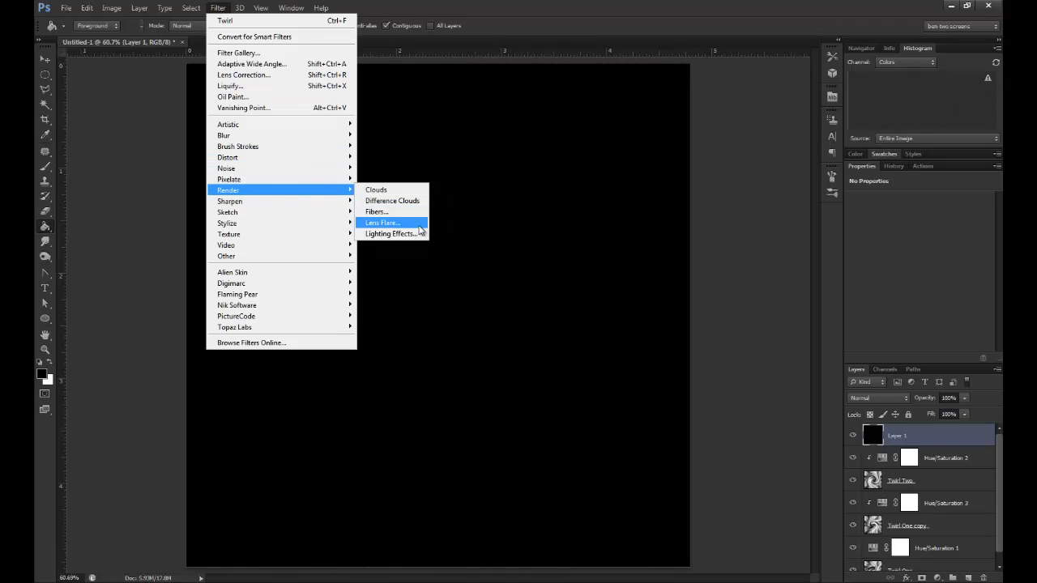
pyautogui.click(384, 222)
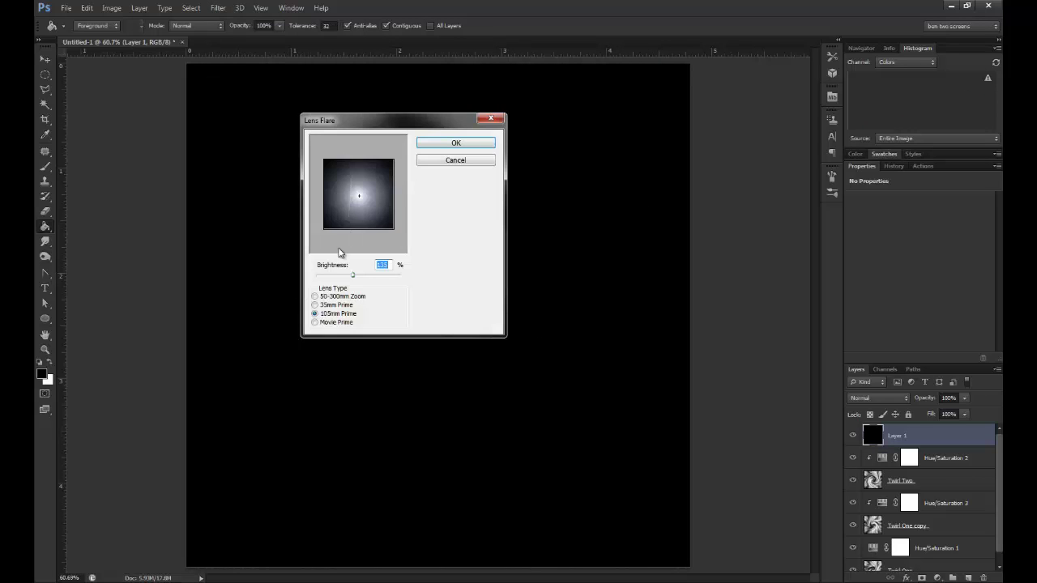
pyautogui.click(334, 322)
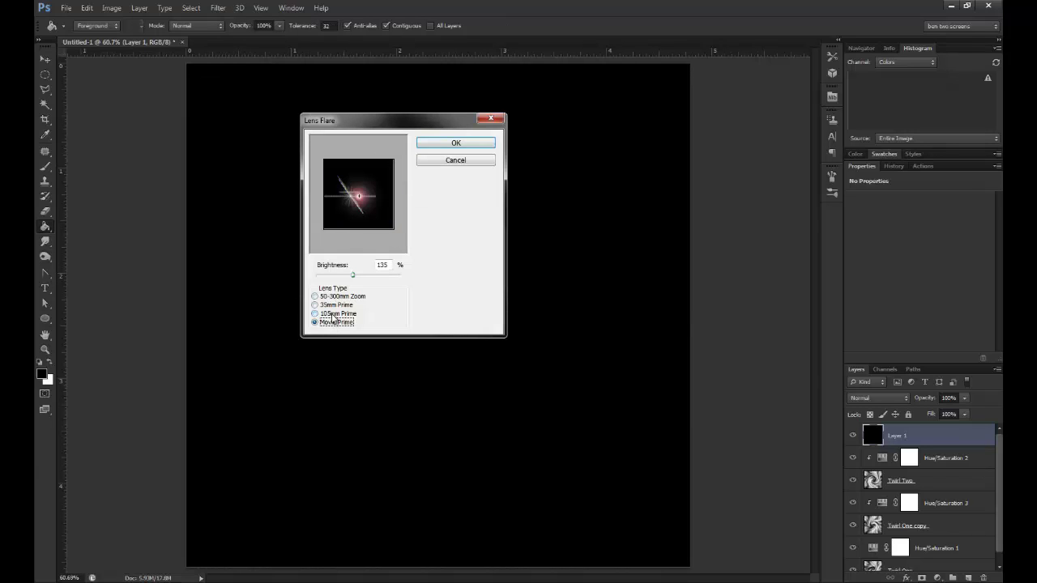
pyautogui.click(337, 297)
pyautogui.click(337, 304)
pyautogui.click(337, 314)
pyautogui.click(338, 297)
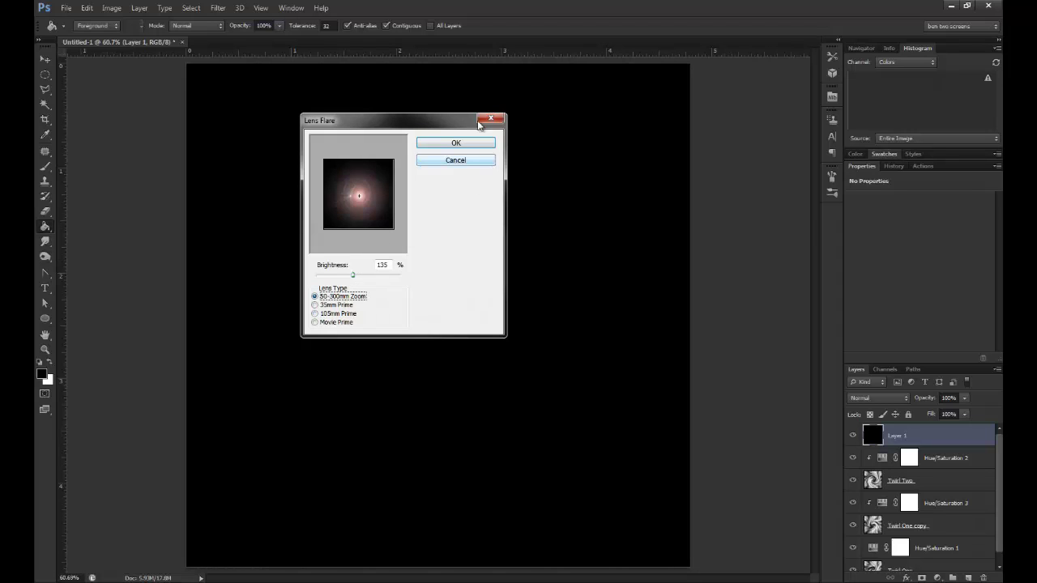
pyautogui.click(452, 144)
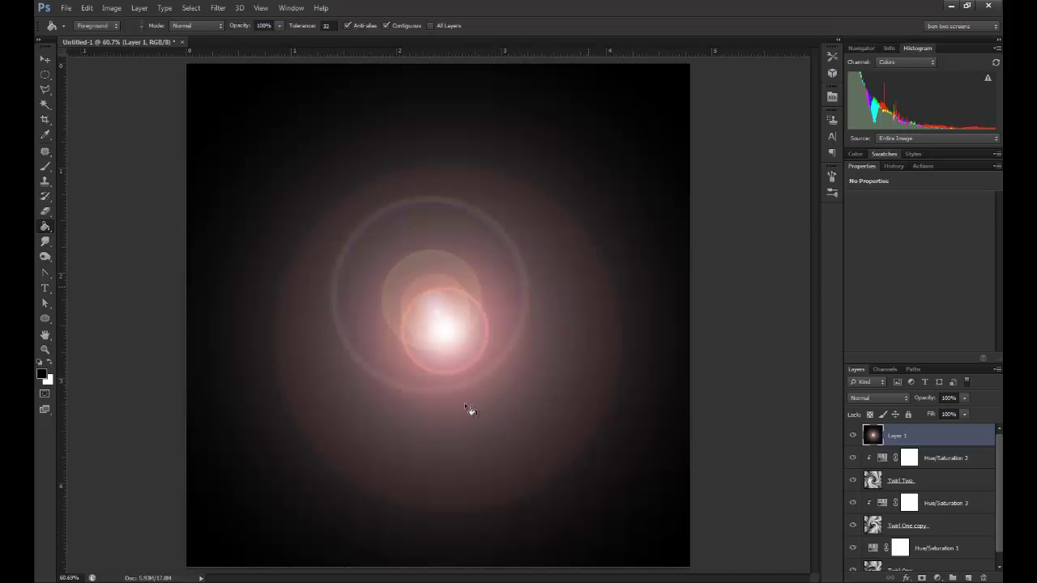
# Set Layer 1 to Screen and clip a colorized Hue/Saturation (Hue 118, Saturation 51) to it
pyautogui.click(895, 398)
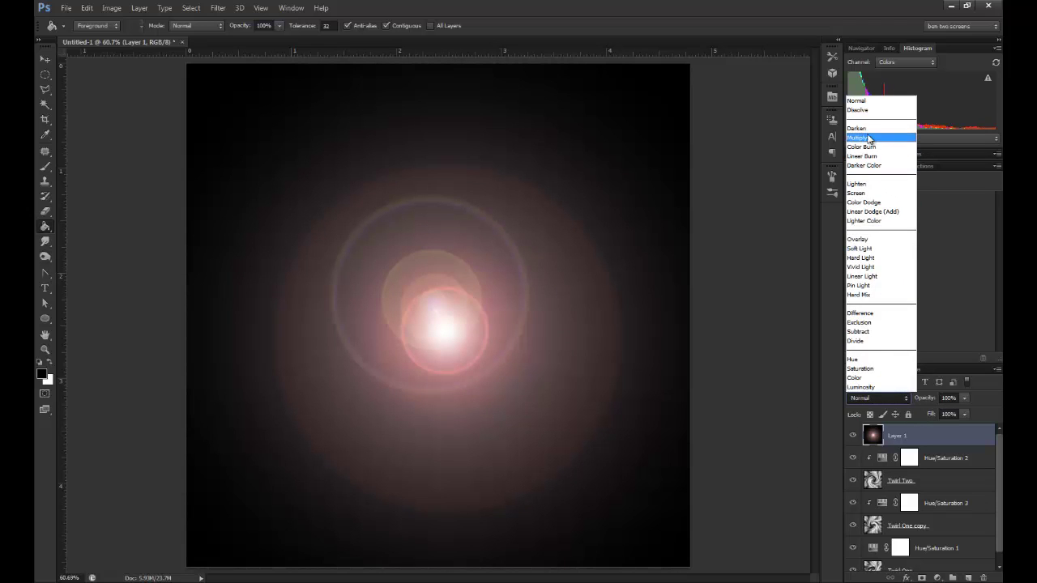
pyautogui.click(860, 193)
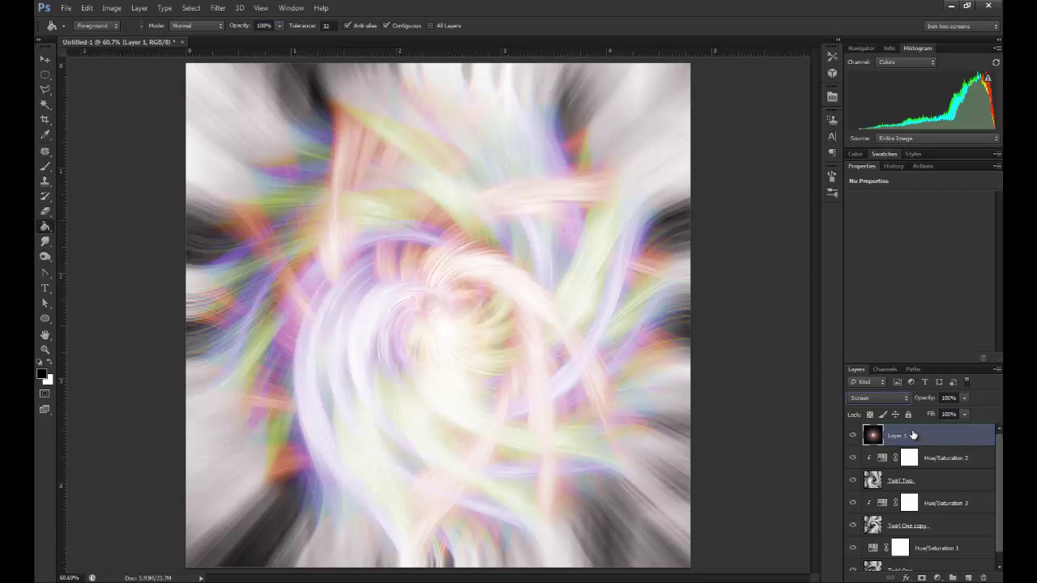
pyautogui.click(938, 577)
pyautogui.click(891, 435)
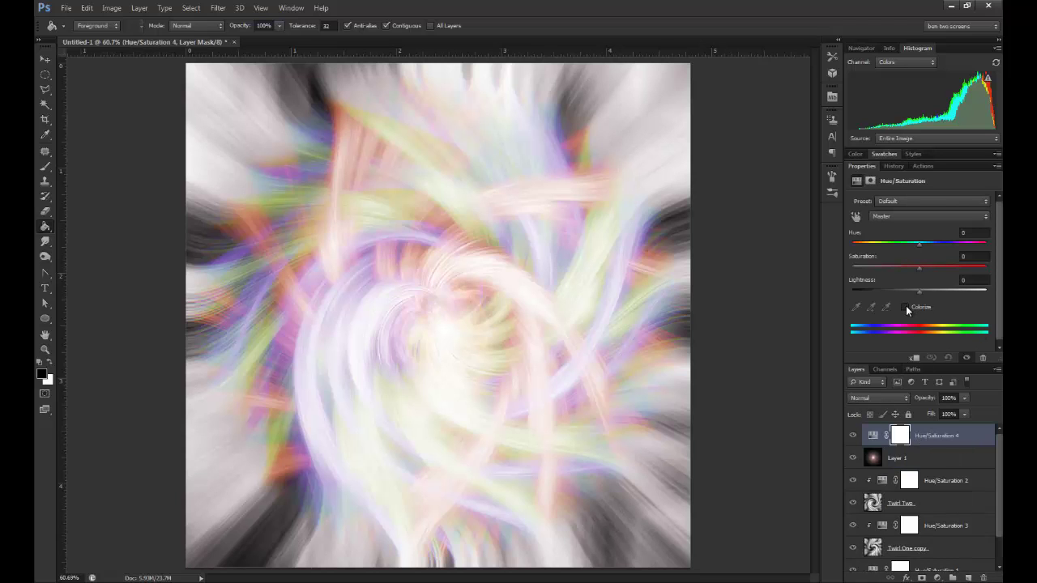
pyautogui.click(906, 307)
pyautogui.moveTo(854, 245); pyautogui.dragTo(921, 269)
pyautogui.click(915, 357)
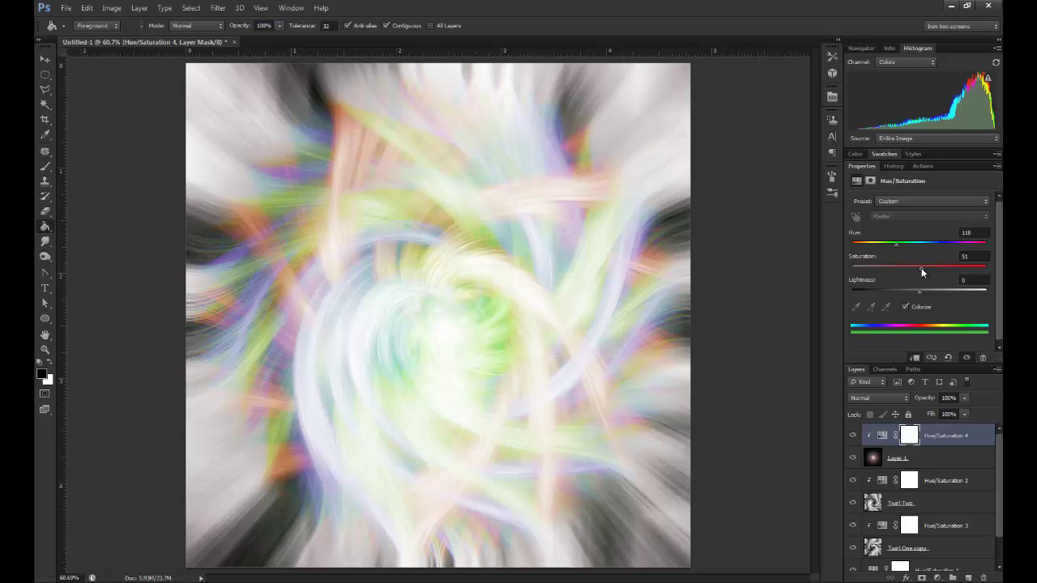
pyautogui.click(882, 435)
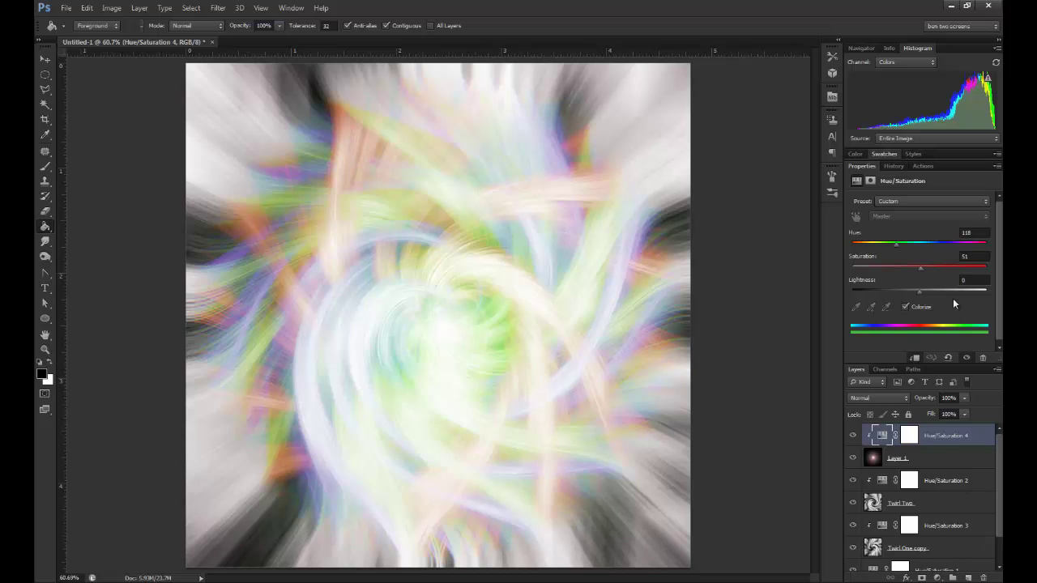
# Duplicate all eight layers and merge the copies into a single layer
pyautogui.doubleClick(867, 168)
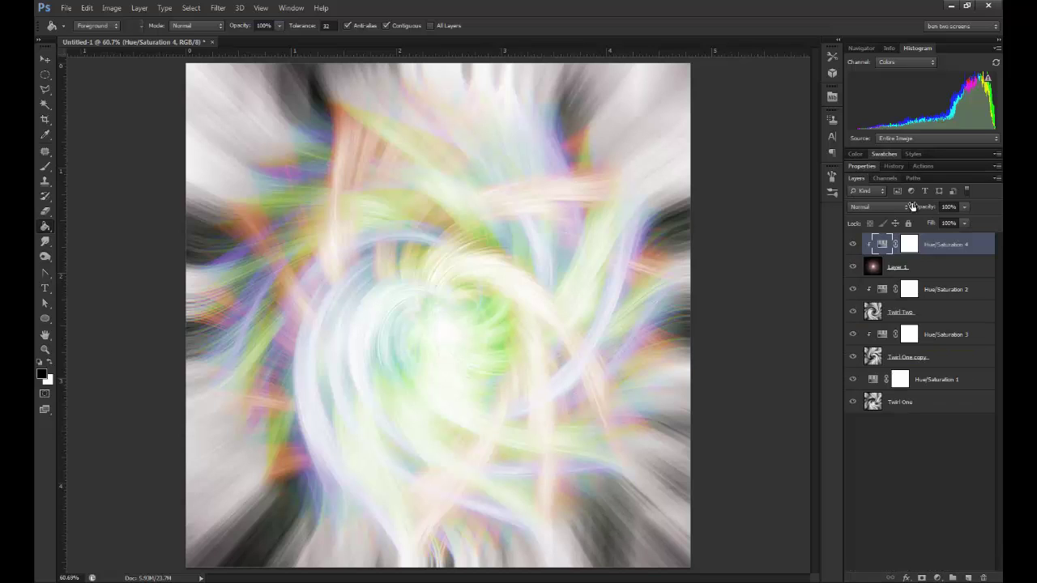
pyautogui.keyDown('shift'); pyautogui.click(924, 401); pyautogui.keyUp('shift')
pyautogui.moveTo(964, 248); pyautogui.dragTo(975, 519)
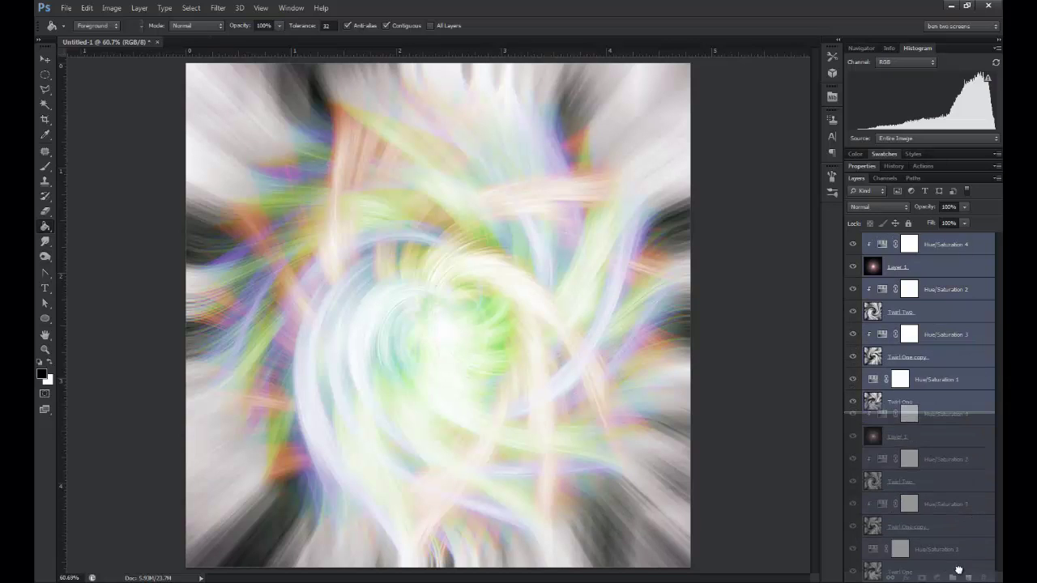
pyautogui.moveTo(958, 572); pyautogui.dragTo(964, 576)
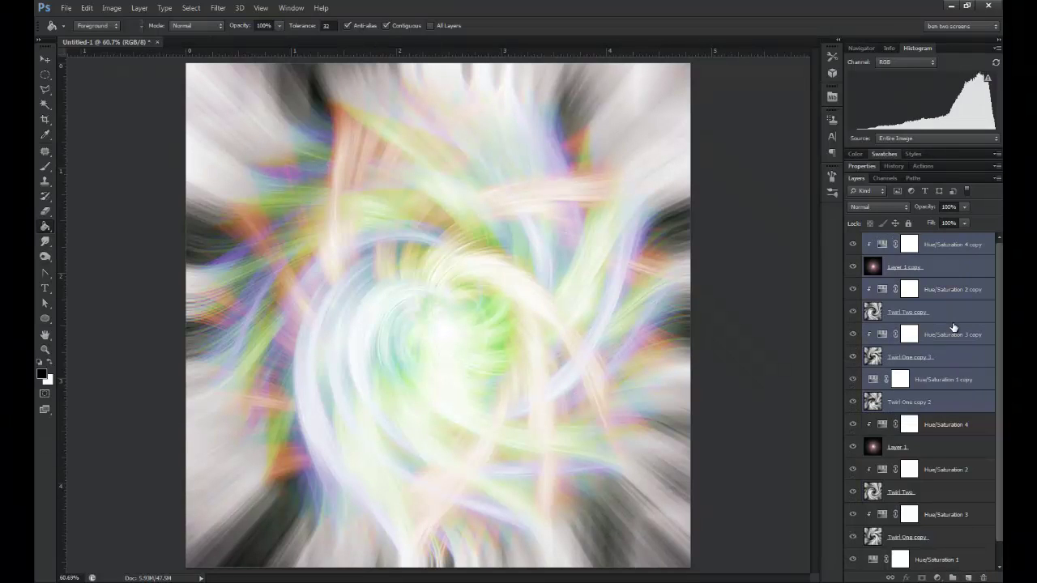
pyautogui.hotkey('ctrl', 'e')
# Apply a High Pass filter to the merged layer and blend it in Overlay mode
pyautogui.click(218, 8)
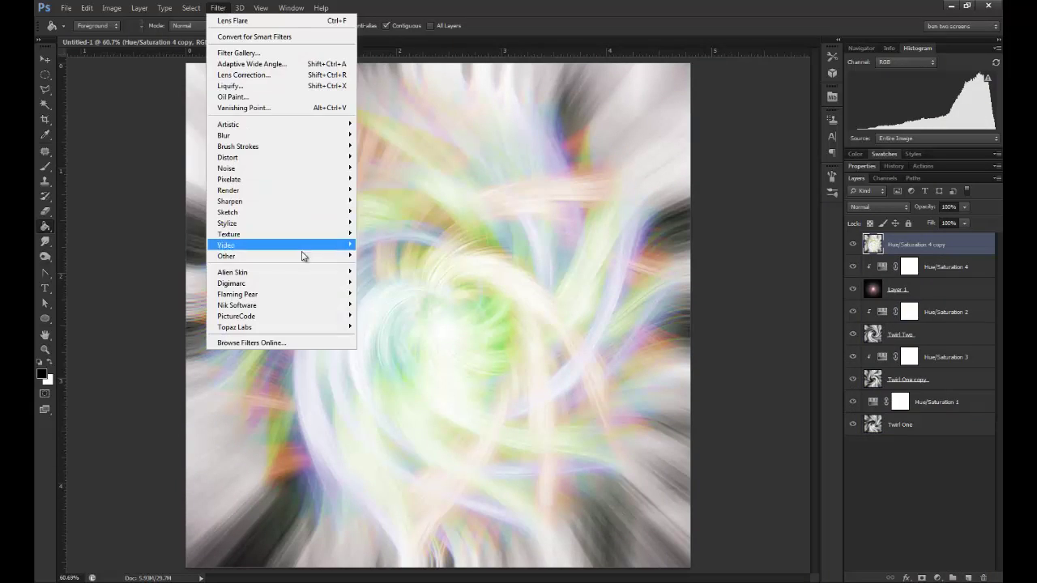
pyautogui.moveTo(315, 256)
pyautogui.click(366, 265)
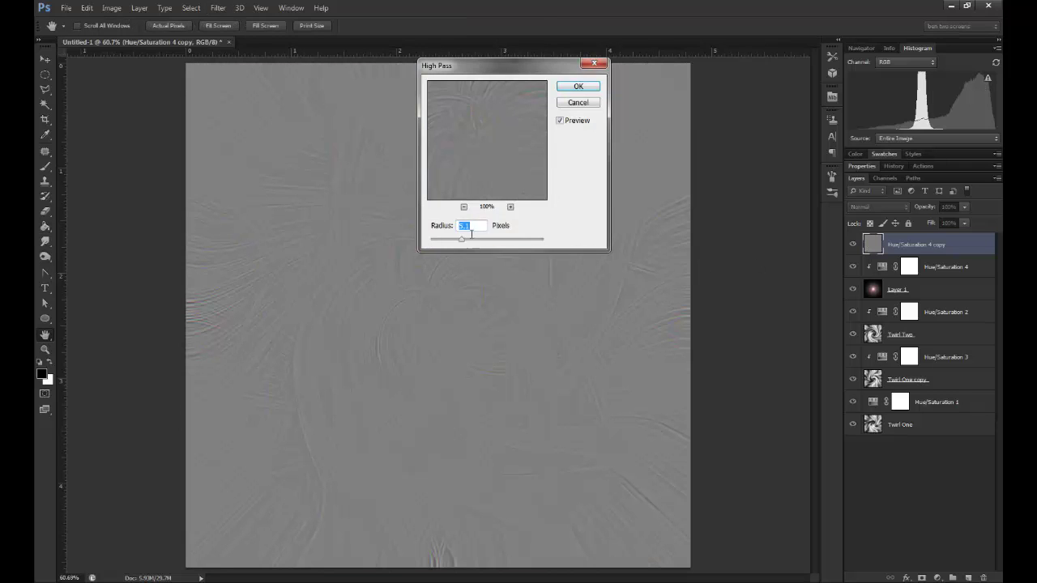
pyautogui.click(581, 87)
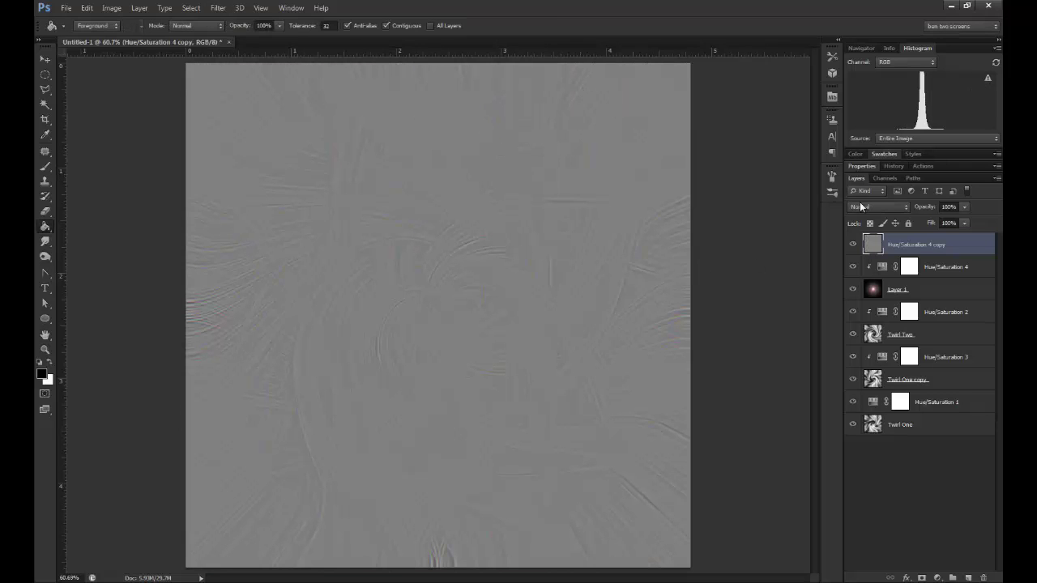
pyautogui.click(899, 206)
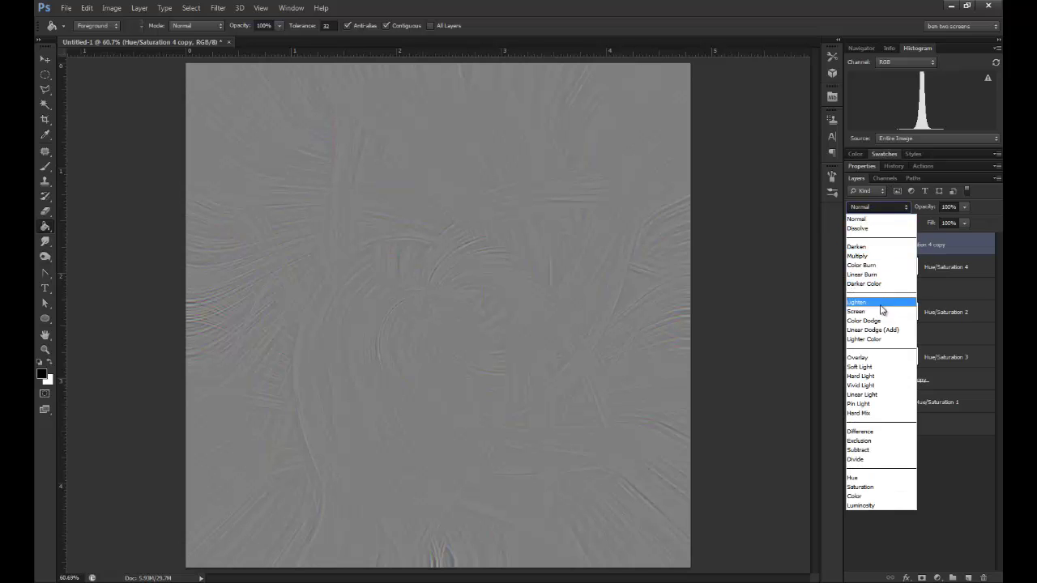
pyautogui.click(861, 357)
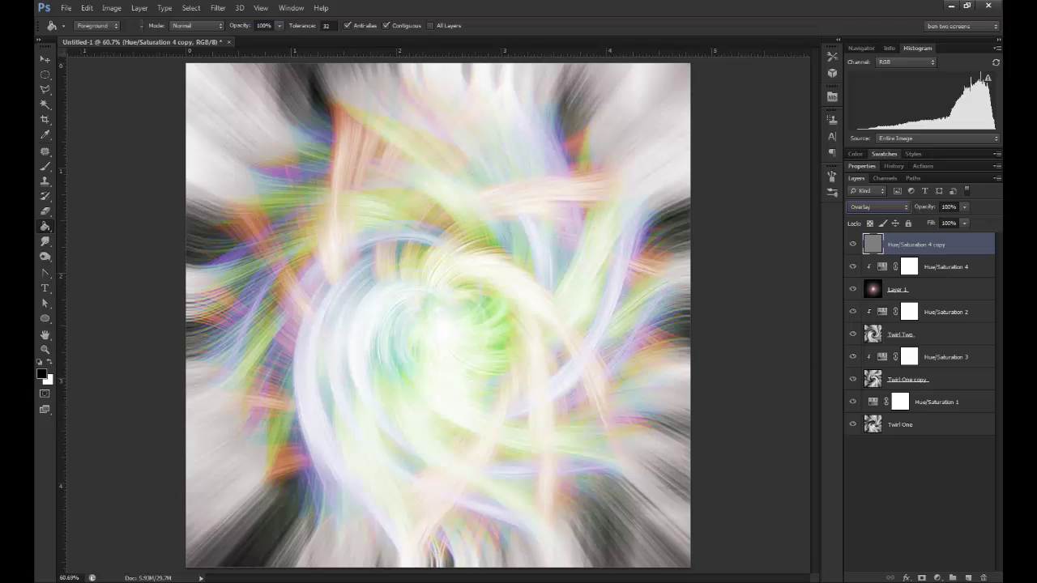
# Add a Levels adjustment on top and raise its black input to deepen the shadows
pyautogui.click(936, 578)
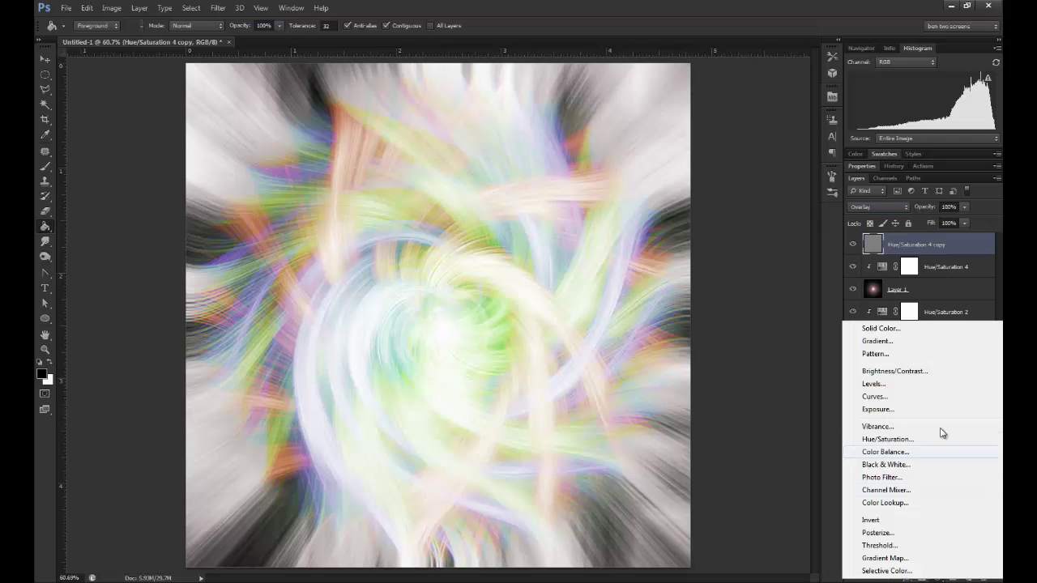
pyautogui.click(901, 377)
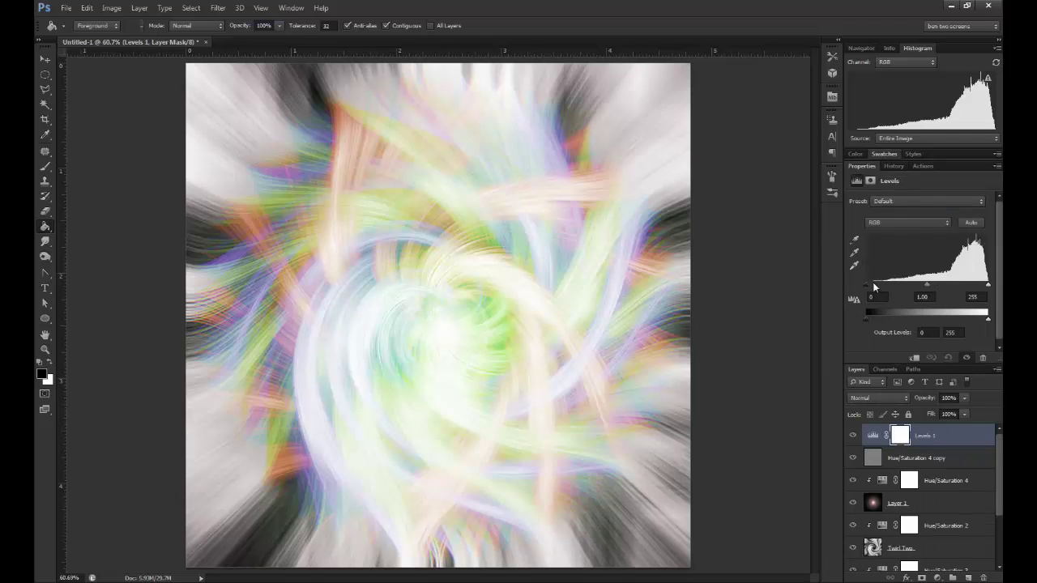
pyautogui.moveTo(865, 286); pyautogui.dragTo(880, 286)
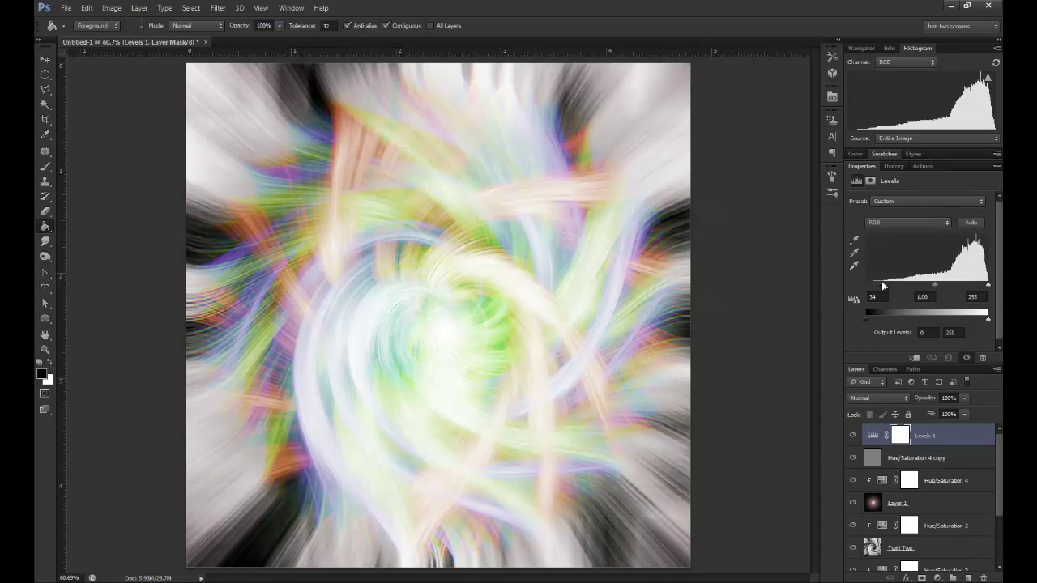
pyautogui.moveTo(882, 286); pyautogui.dragTo(943, 283)
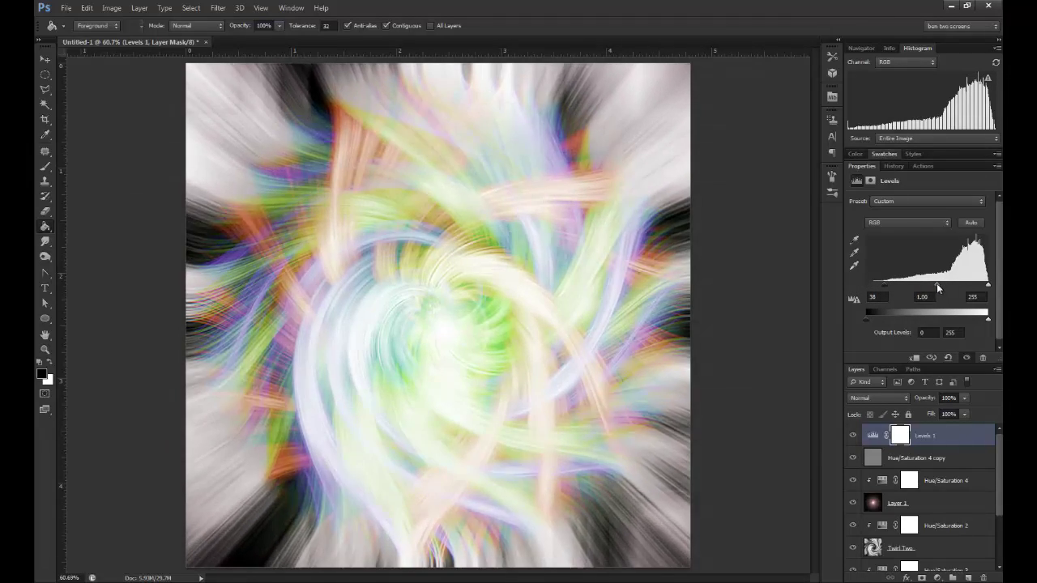
# Create Layer 2 above Levels 1, fill it black, set it to Overlay and add a mask
pyautogui.hotkey('ctrl', 'shift', 'alt', 'n')
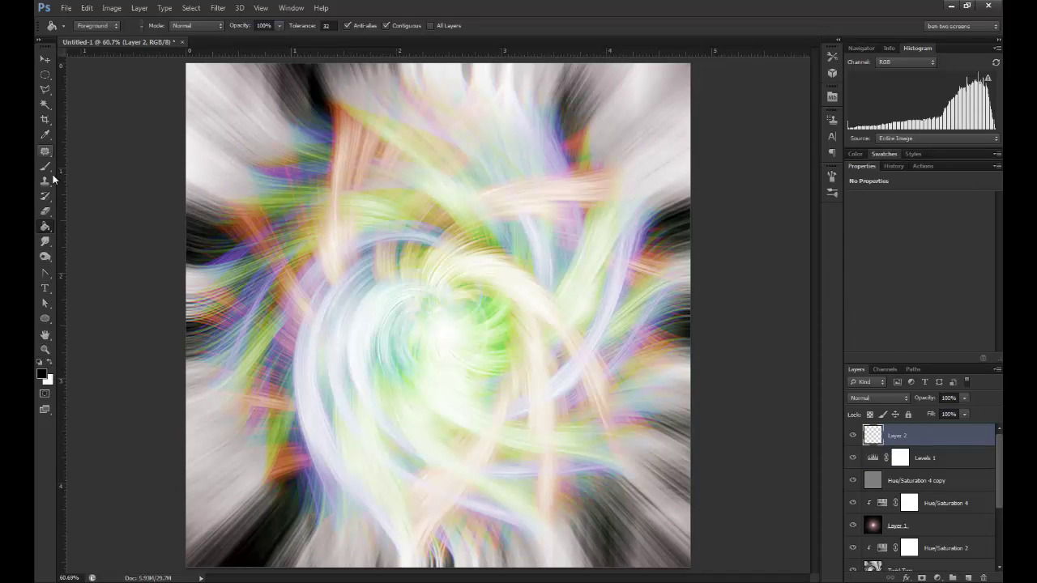
pyautogui.click(513, 284)
pyautogui.click(878, 398)
pyautogui.click(866, 237)
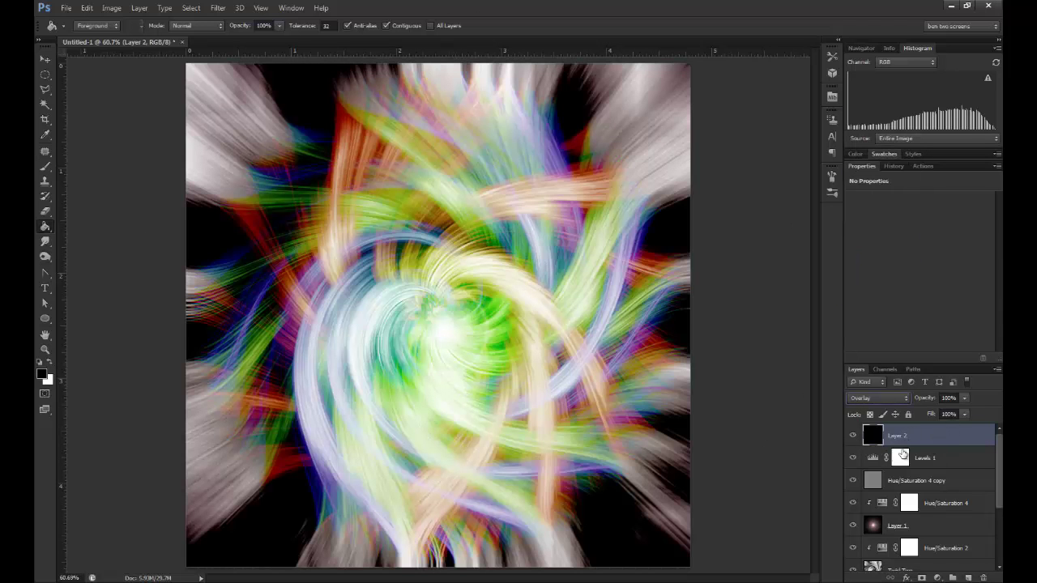
pyautogui.click(922, 578)
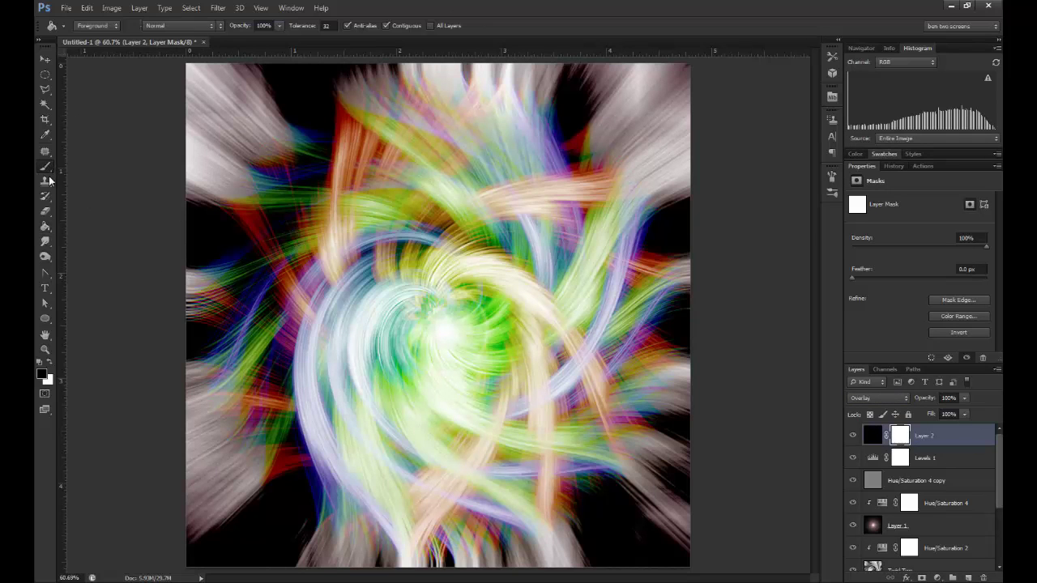
# Paint the mask over the swirl's centre and upper-left strands with a 600-250 px brush
pyautogui.press('b')
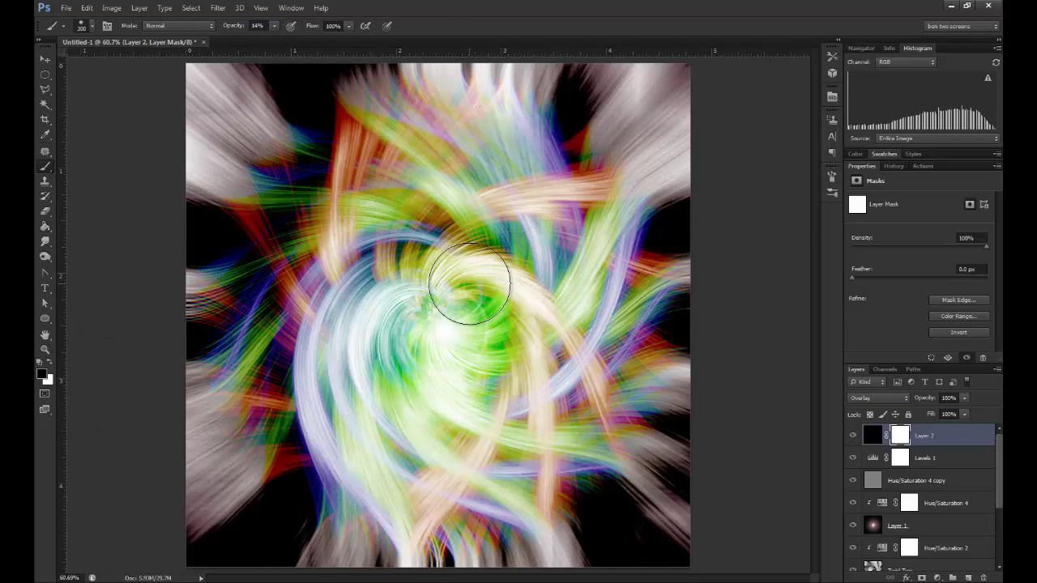
pyautogui.press(']')
pyautogui.press(']')
pyautogui.press(']')
pyautogui.press(']')
pyautogui.press(']')
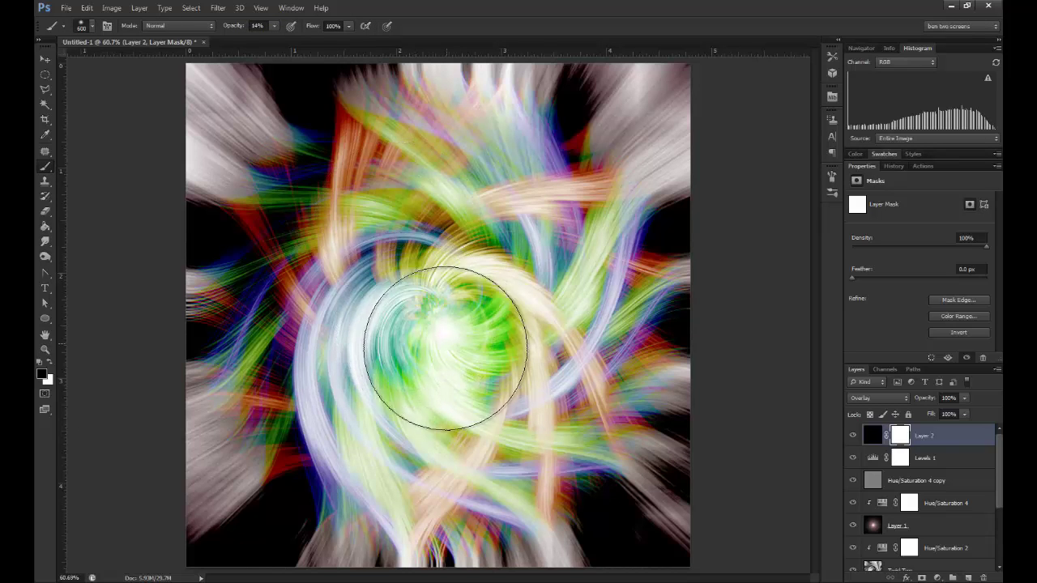
pyautogui.moveTo(444, 353)
pyautogui.mouseDown()
pyautogui.moveTo(381, 313)
pyautogui.moveTo(451, 312)
pyautogui.moveTo(430, 320)
pyautogui.mouseUp()
pyautogui.press('[')
pyautogui.press('[')
pyautogui.press('[')
pyautogui.press('[')
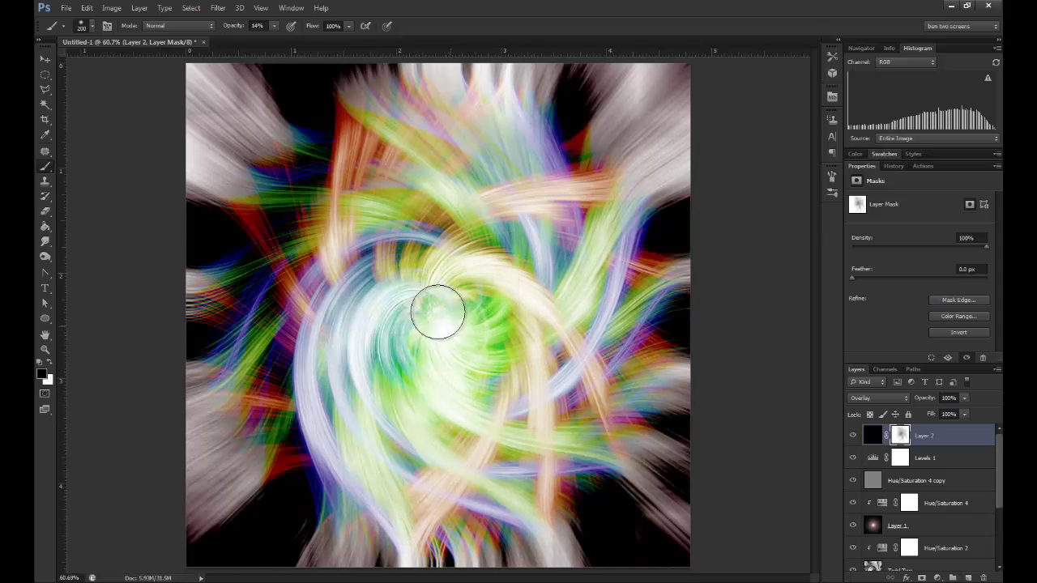
pyautogui.moveTo(436, 308)
pyautogui.mouseDown()
pyautogui.moveTo(339, 334)
pyautogui.moveTo(339, 425)
pyautogui.moveTo(359, 496)
pyautogui.moveTo(400, 514)
pyautogui.mouseUp()
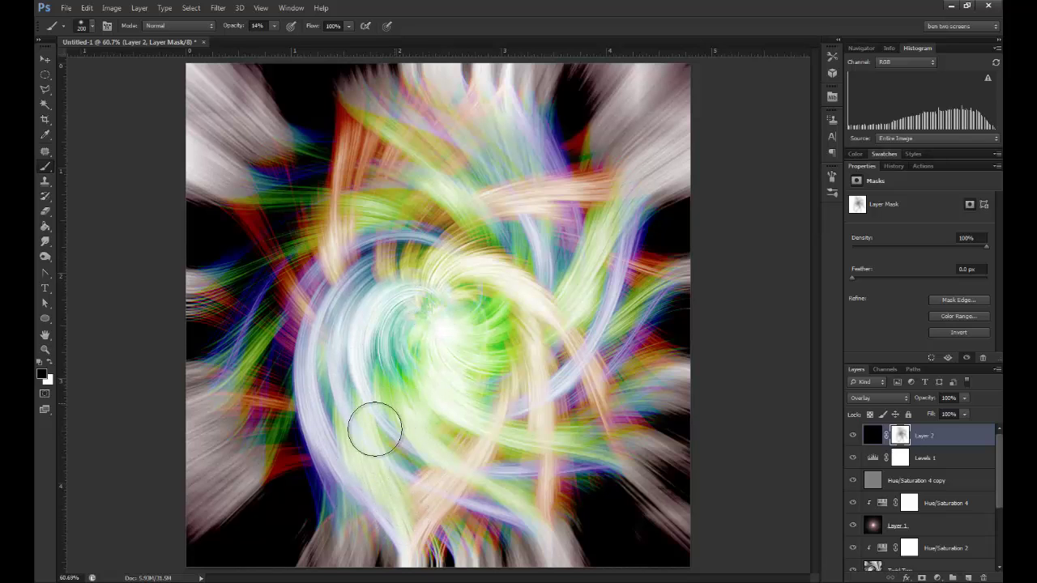
pyautogui.moveTo(374, 432)
pyautogui.mouseDown()
pyautogui.moveTo(388, 277)
pyautogui.moveTo(373, 222)
pyautogui.moveTo(410, 234)
pyautogui.moveTo(310, 196)
pyautogui.moveTo(290, 207)
pyautogui.moveTo(407, 256)
pyautogui.moveTo(415, 236)
pyautogui.moveTo(320, 323)
pyautogui.moveTo(280, 399)
pyautogui.moveTo(388, 202)
pyautogui.moveTo(376, 265)
pyautogui.moveTo(347, 252)
pyautogui.moveTo(405, 145)
pyautogui.moveTo(454, 254)
pyautogui.moveTo(385, 290)
pyautogui.moveTo(410, 249)
pyautogui.moveTo(442, 255)
pyautogui.moveTo(412, 226)
pyautogui.moveTo(451, 248)
pyautogui.moveTo(366, 217)
pyautogui.moveTo(404, 296)
pyautogui.moveTo(494, 333)
pyautogui.moveTo(502, 326)
pyautogui.moveTo(409, 296)
pyautogui.moveTo(423, 282)
pyautogui.moveTo(516, 316)
pyautogui.moveTo(542, 364)
pyautogui.moveTo(475, 360)
pyautogui.moveTo(450, 239)
pyautogui.moveTo(599, 291)
pyautogui.moveTo(569, 325)
pyautogui.moveTo(536, 218)
pyautogui.moveTo(437, 138)
pyautogui.moveTo(382, 131)
pyautogui.moveTo(553, 239)
pyautogui.moveTo(524, 212)
pyautogui.moveTo(422, 316)
pyautogui.moveTo(405, 248)
pyautogui.moveTo(418, 169)
pyautogui.moveTo(430, 209)
pyautogui.moveTo(383, 298)
pyautogui.moveTo(371, 388)
pyautogui.moveTo(401, 450)
pyautogui.moveTo(452, 433)
pyautogui.moveTo(509, 350)
pyautogui.moveTo(452, 463)
pyautogui.moveTo(402, 456)
pyautogui.moveTo(458, 351)
pyautogui.moveTo(510, 389)
pyautogui.moveTo(555, 390)
pyautogui.moveTo(549, 327)
pyautogui.moveTo(508, 264)
pyautogui.moveTo(479, 323)
pyautogui.moveTo(551, 270)
pyautogui.mouseUp()
pyautogui.press(']')
pyautogui.press(']')
pyautogui.press(']')
pyautogui.press(']')
pyautogui.press('[')
pyautogui.press('[')
pyautogui.press('[')
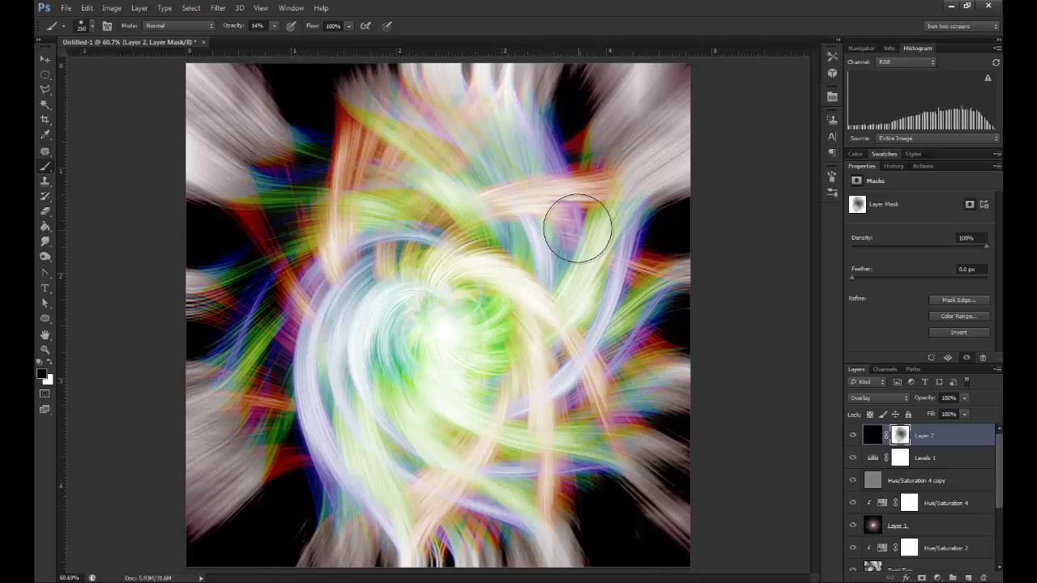
pyautogui.moveTo(577, 227)
pyautogui.mouseDown()
pyautogui.moveTo(547, 252)
pyautogui.moveTo(562, 194)
pyautogui.moveTo(390, 226)
pyautogui.moveTo(336, 208)
pyautogui.moveTo(244, 204)
pyautogui.moveTo(367, 244)
pyautogui.moveTo(229, 301)
pyautogui.moveTo(319, 265)
pyautogui.moveTo(235, 374)
pyautogui.moveTo(235, 395)
pyautogui.moveTo(403, 326)
pyautogui.moveTo(375, 425)
pyautogui.moveTo(334, 468)
pyautogui.moveTo(286, 452)
pyautogui.moveTo(256, 423)
pyautogui.moveTo(280, 437)
pyautogui.moveTo(277, 379)
pyautogui.moveTo(401, 293)
pyautogui.moveTo(472, 279)
pyautogui.moveTo(485, 256)
pyautogui.moveTo(401, 181)
pyautogui.moveTo(380, 138)
pyautogui.moveTo(459, 244)
pyautogui.moveTo(504, 331)
pyautogui.moveTo(425, 336)
pyautogui.moveTo(309, 256)
pyautogui.moveTo(316, 310)
pyautogui.moveTo(266, 219)
pyautogui.moveTo(329, 229)
pyautogui.moveTo(265, 240)
pyautogui.moveTo(278, 293)
pyautogui.moveTo(233, 286)
pyautogui.moveTo(279, 293)
pyautogui.moveTo(258, 327)
pyautogui.moveTo(265, 389)
pyautogui.moveTo(289, 431)
pyautogui.moveTo(264, 375)
pyautogui.moveTo(374, 373)
pyautogui.moveTo(409, 335)
pyautogui.moveTo(306, 344)
pyautogui.moveTo(318, 403)
pyautogui.moveTo(343, 442)
pyautogui.moveTo(514, 468)
pyautogui.moveTo(553, 449)
pyautogui.moveTo(520, 367)
pyautogui.moveTo(507, 195)
pyautogui.mouseUp()
# Duplicate Layer 2, set the copy to Multiply at 24% opacity, and bring up pasteboard colour choices
pyautogui.moveTo(945, 444); pyautogui.dragTo(969, 576)
pyautogui.click(878, 396)
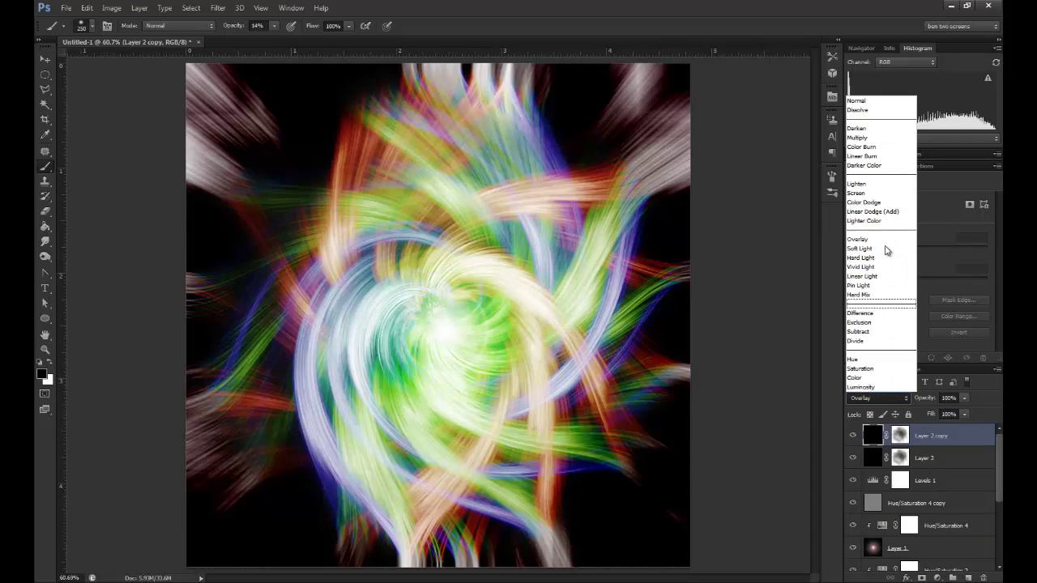
pyautogui.click(865, 147)
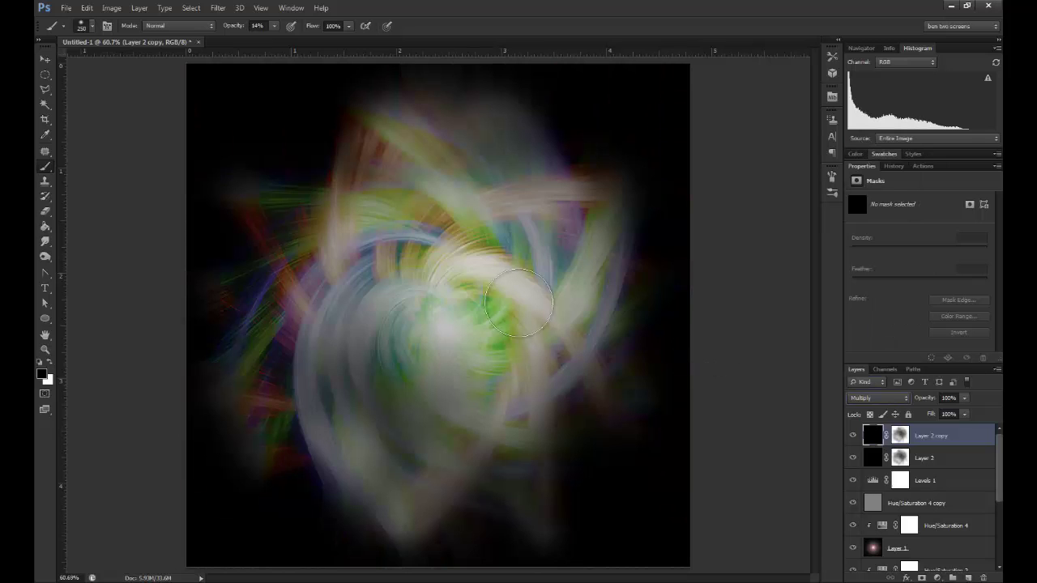
pyautogui.click(964, 412)
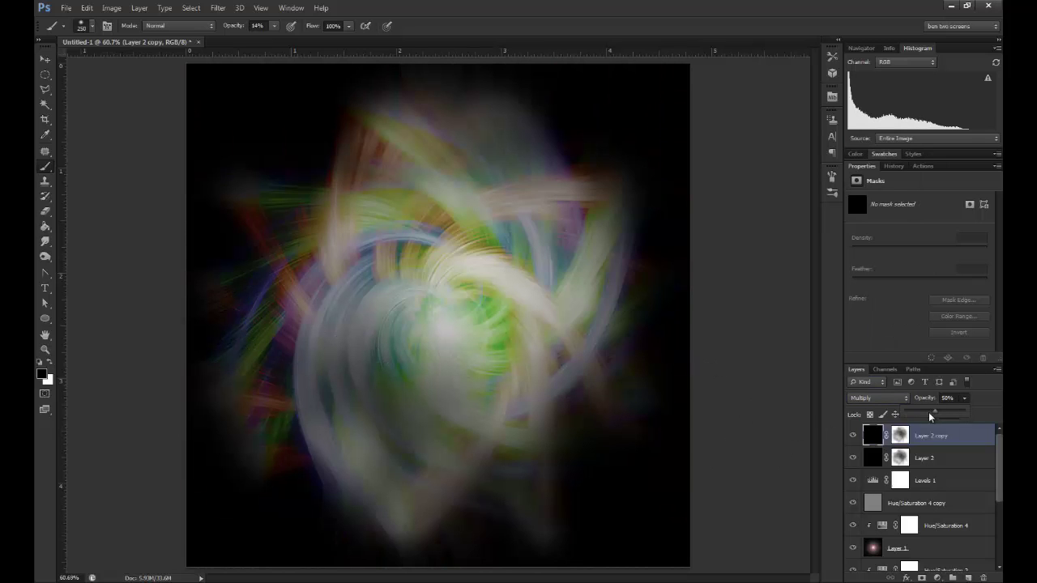
pyautogui.moveTo(929, 413); pyautogui.dragTo(910, 412)
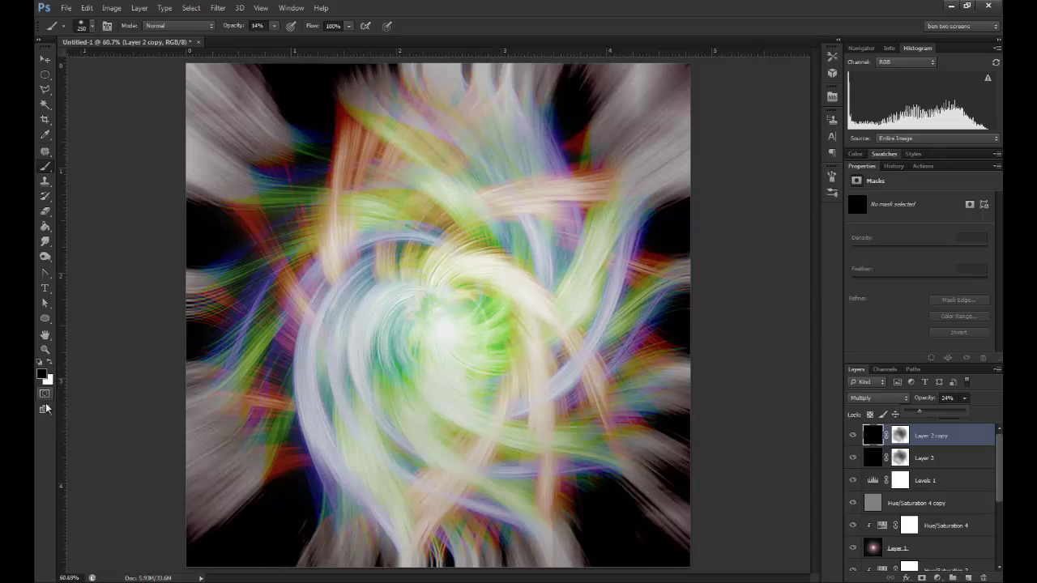
pyautogui.rightClick(124, 368)
# Make the pasteboard black and preview the swirl full-screen, cycling screen modes with F
pyautogui.click(144, 388)
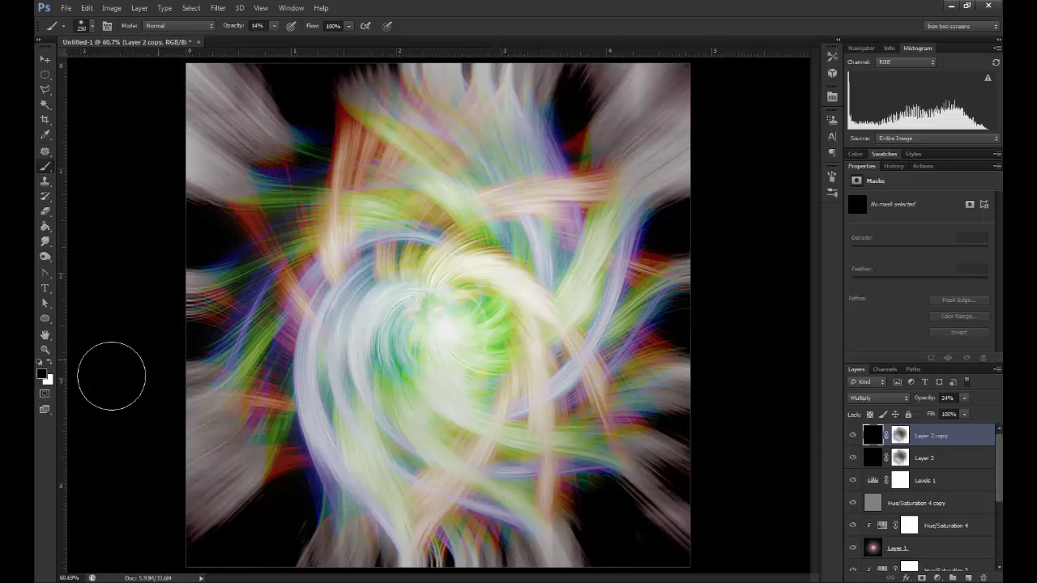
pyautogui.click(44, 409)
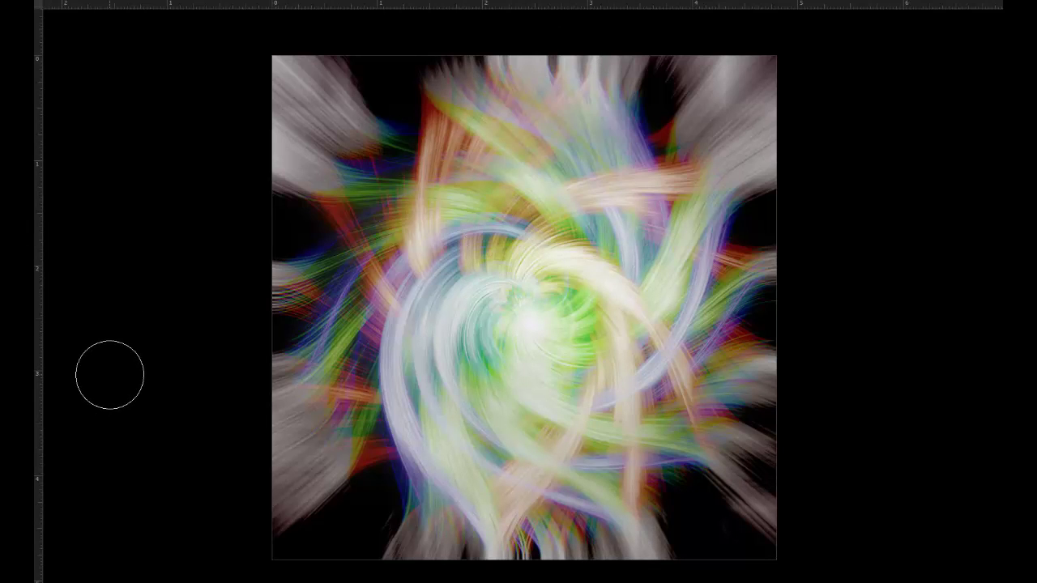
pyautogui.hotkey('shift', 'f')
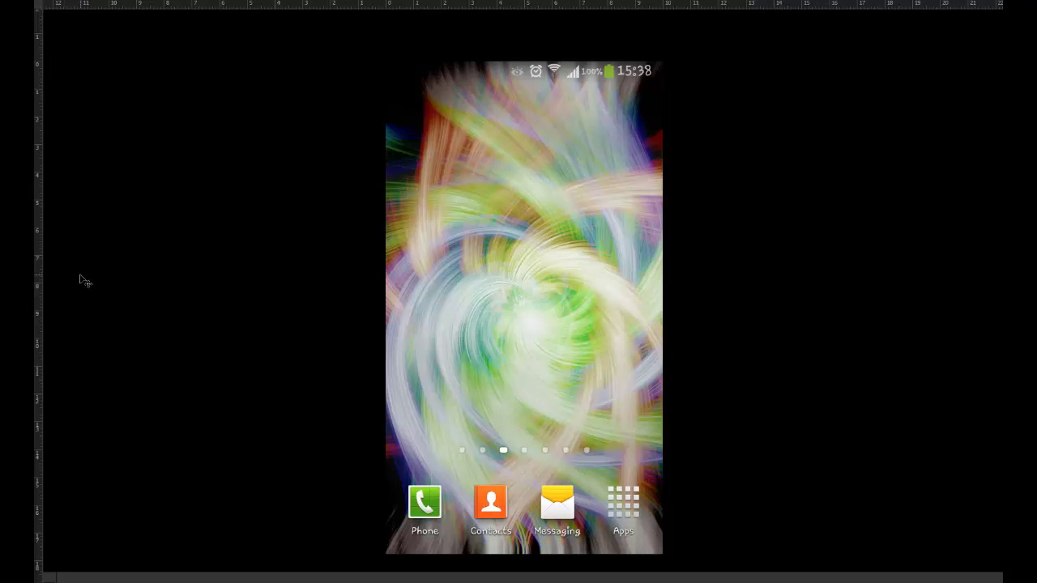
pyautogui.press('f')
pyautogui.press('f')
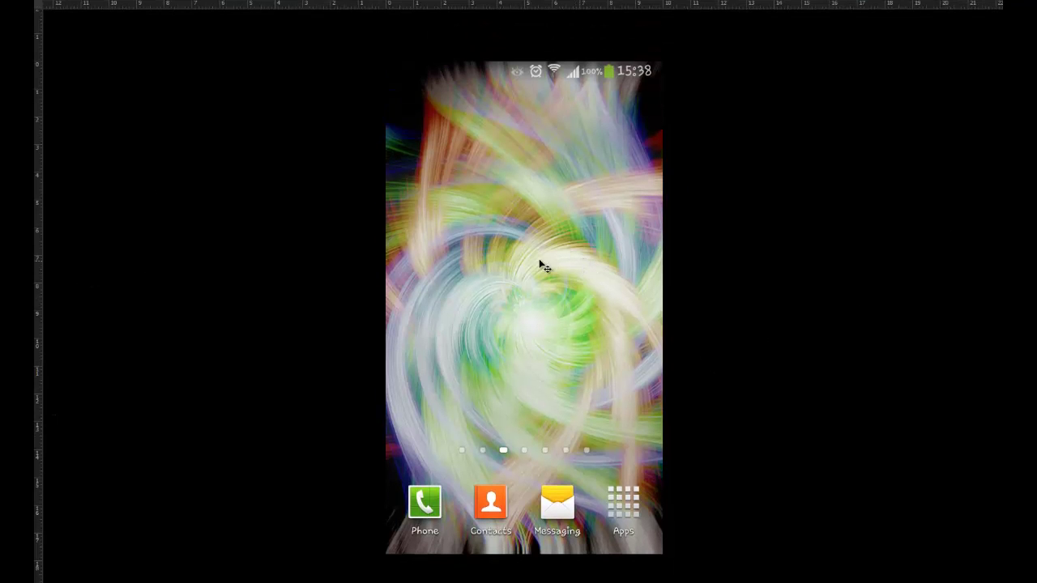
pyautogui.press('f')
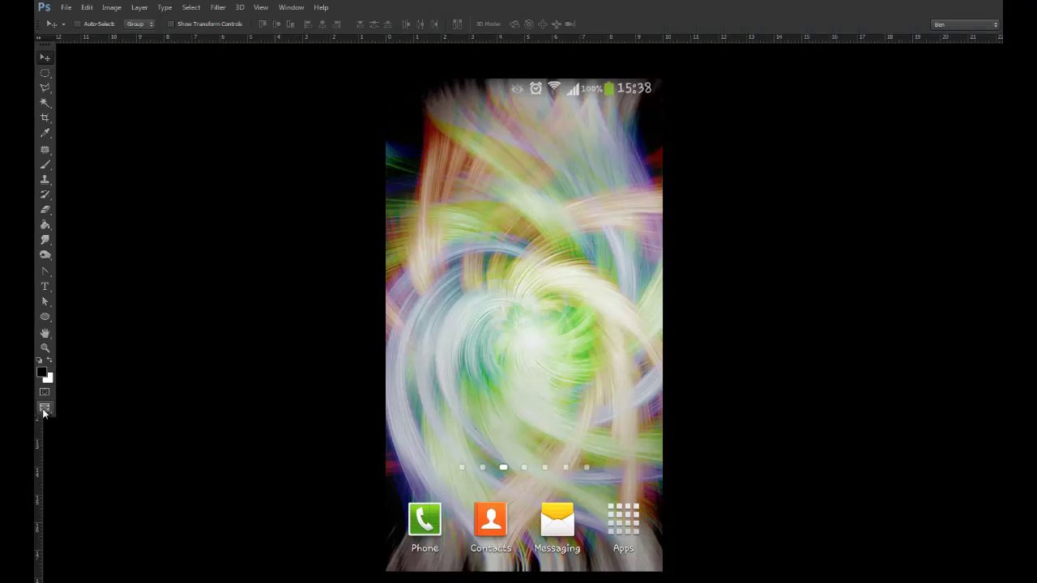
# Return to Standard Screen Mode on Untitled-1 with the two-screen workspace restored
pyautogui.click(45, 409)
pyautogui.click(105, 409)
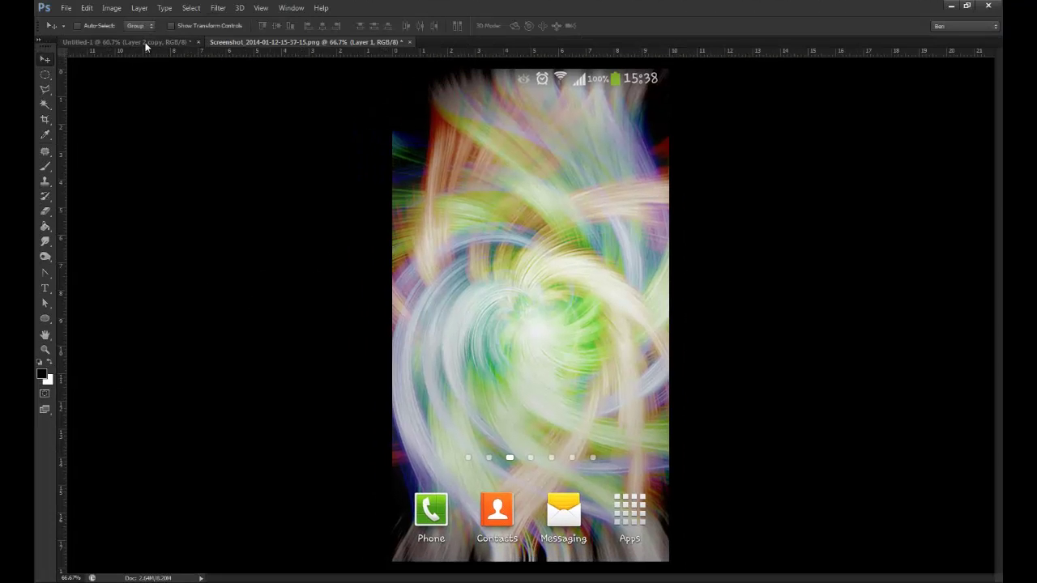
pyautogui.click(146, 42)
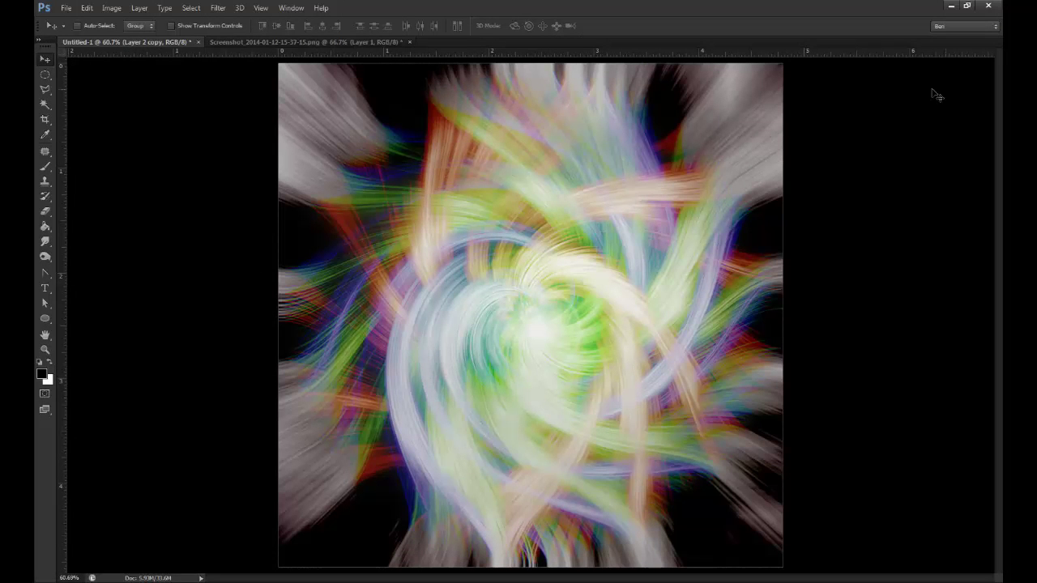
pyautogui.click(949, 30)
pyautogui.click(954, 50)
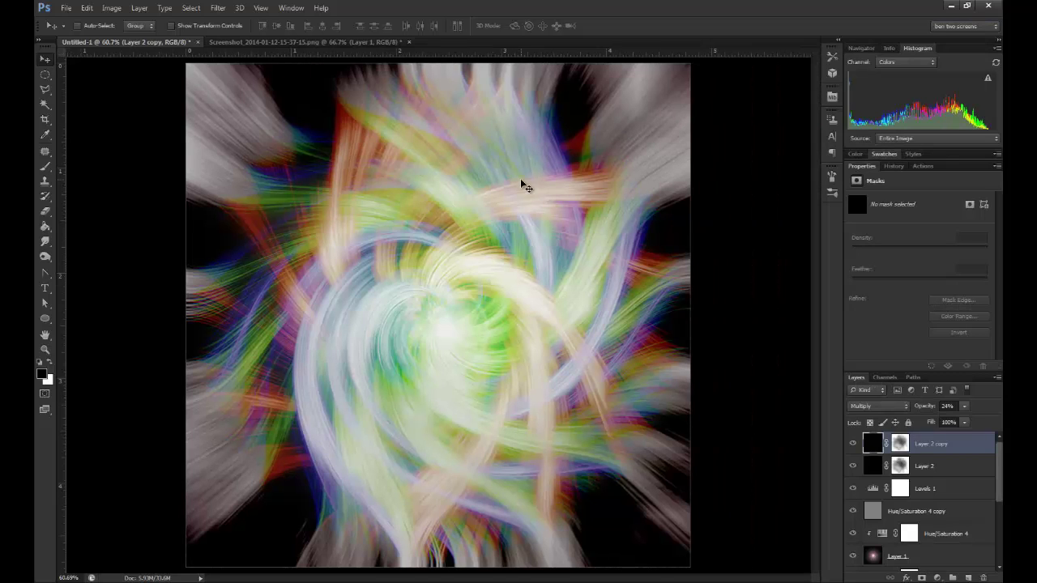
# Review Levels 1, Hue/Saturation 4 copy and Layer 2 copy, then reselect Levels 1 for a new adjustment
pyautogui.click(916, 486)
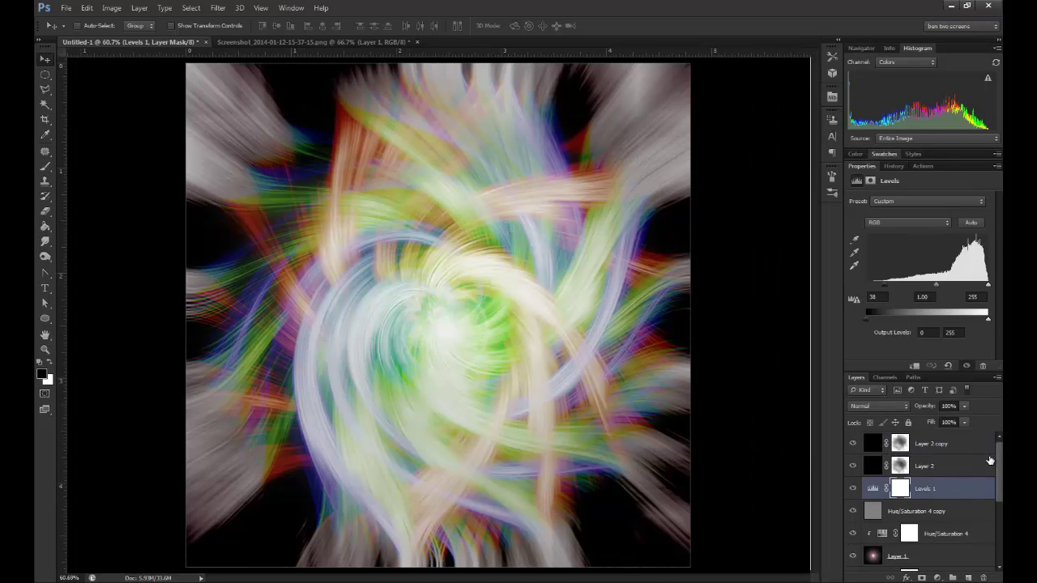
pyautogui.moveTo(996, 458); pyautogui.dragTo(1001, 485)
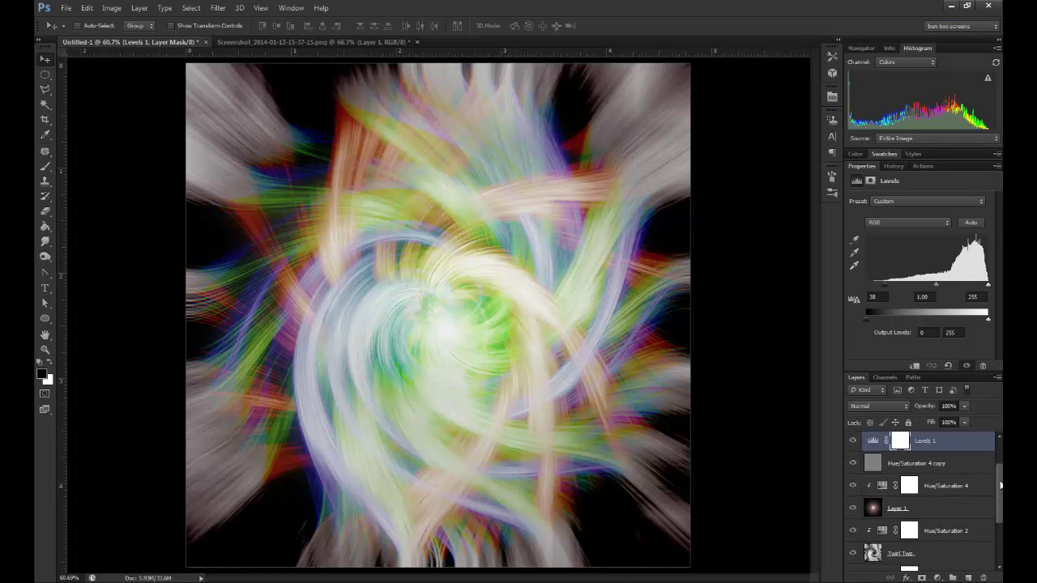
pyautogui.click(934, 465)
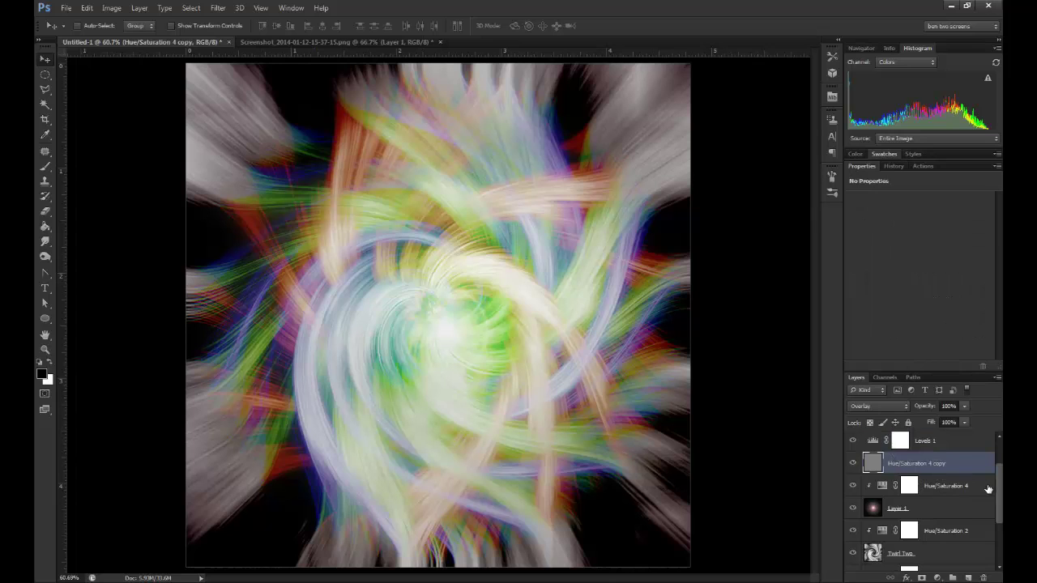
pyautogui.moveTo(998, 465); pyautogui.dragTo(995, 448)
pyautogui.click(966, 445)
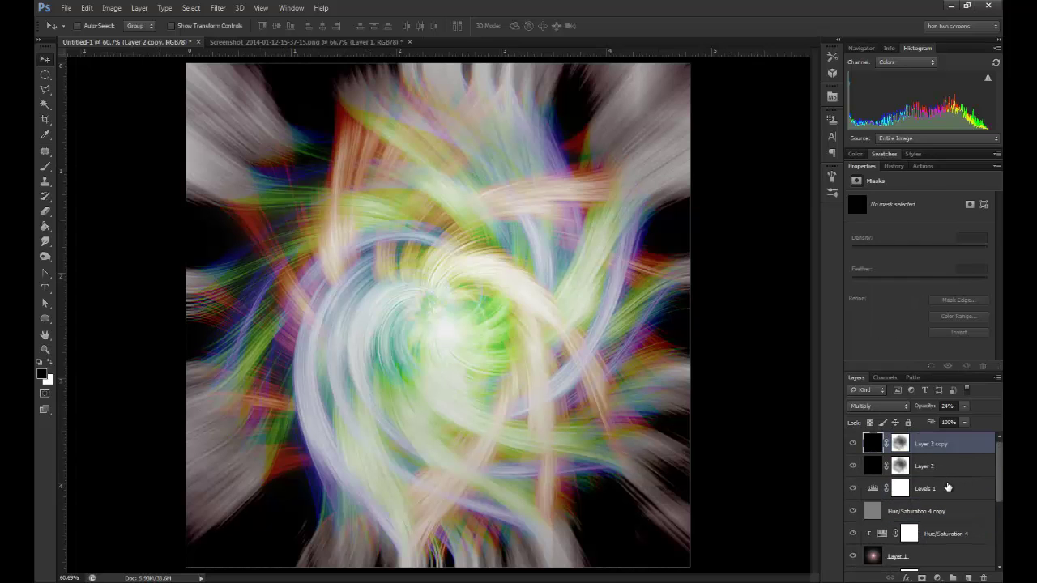
pyautogui.click(949, 488)
pyautogui.click(937, 578)
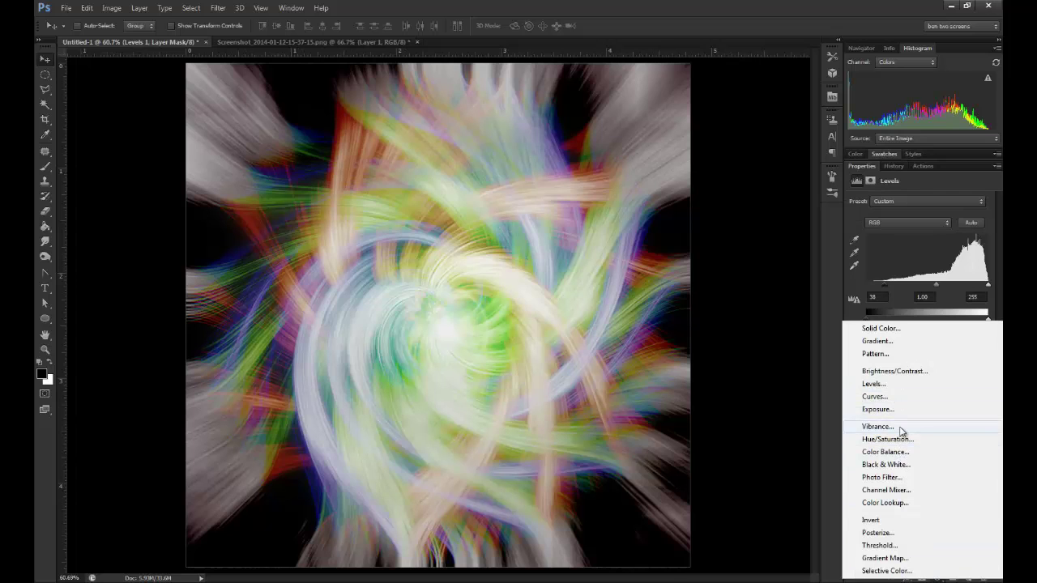
# Add Vibrance 1 (Vibrance +66, Saturation +48) and lower the Levels 1 white input to 243
pyautogui.click(902, 428)
pyautogui.moveTo(918, 210); pyautogui.dragTo(973, 212)
pyautogui.moveTo(924, 235); pyautogui.dragTo(945, 234)
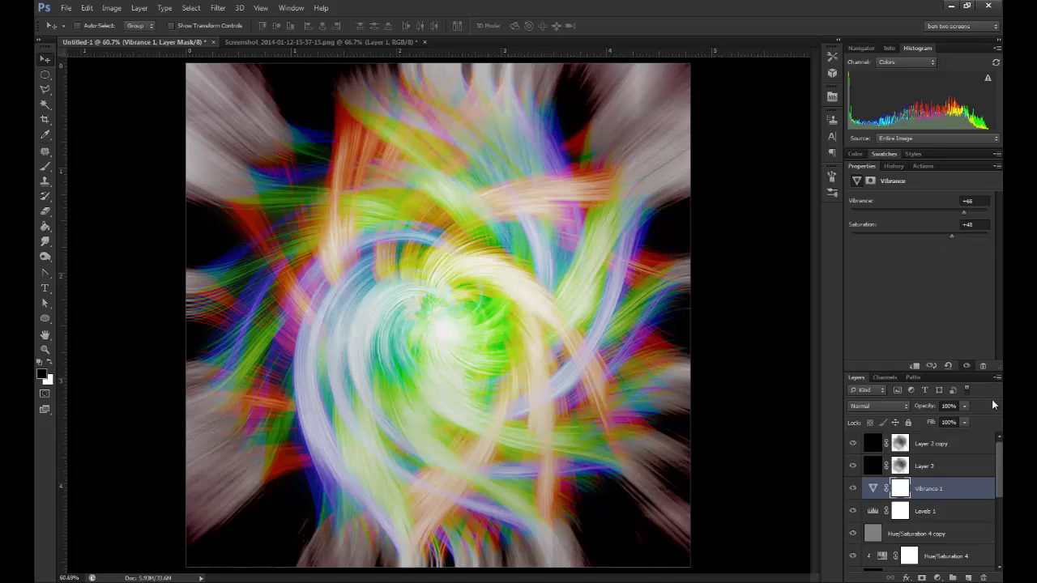
pyautogui.click(932, 511)
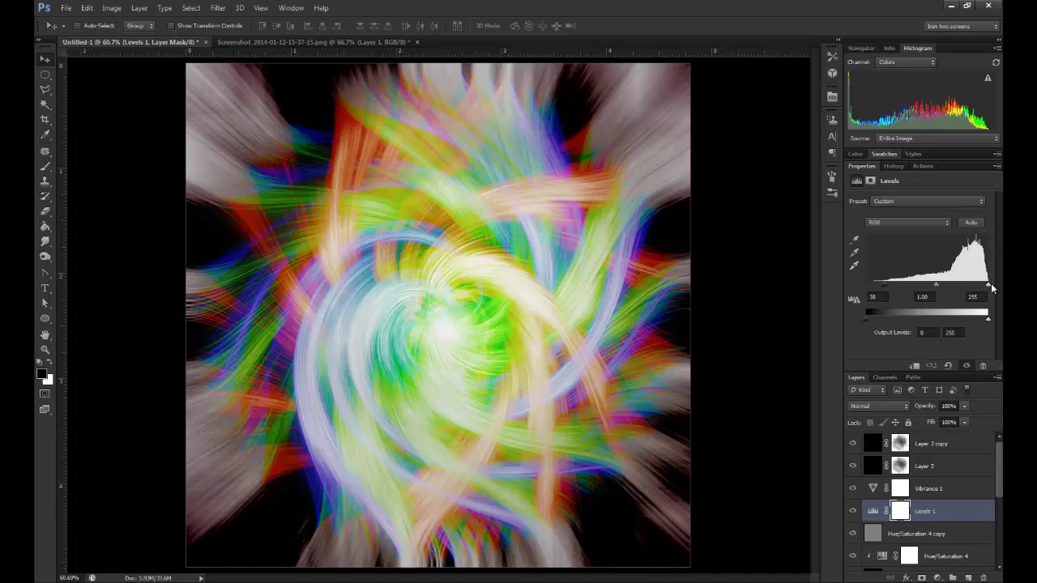
pyautogui.moveTo(991, 284); pyautogui.dragTo(983, 288)
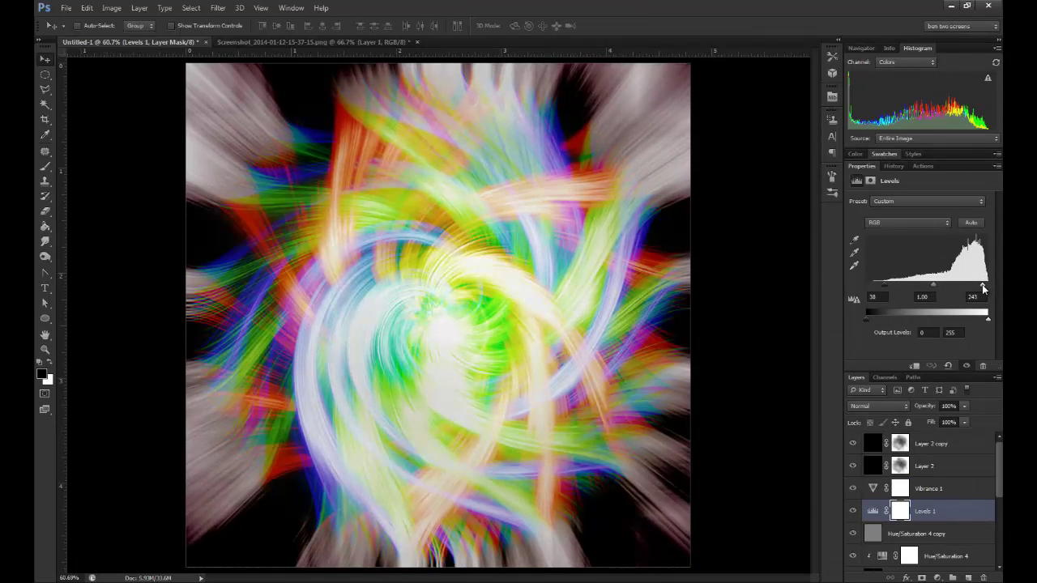